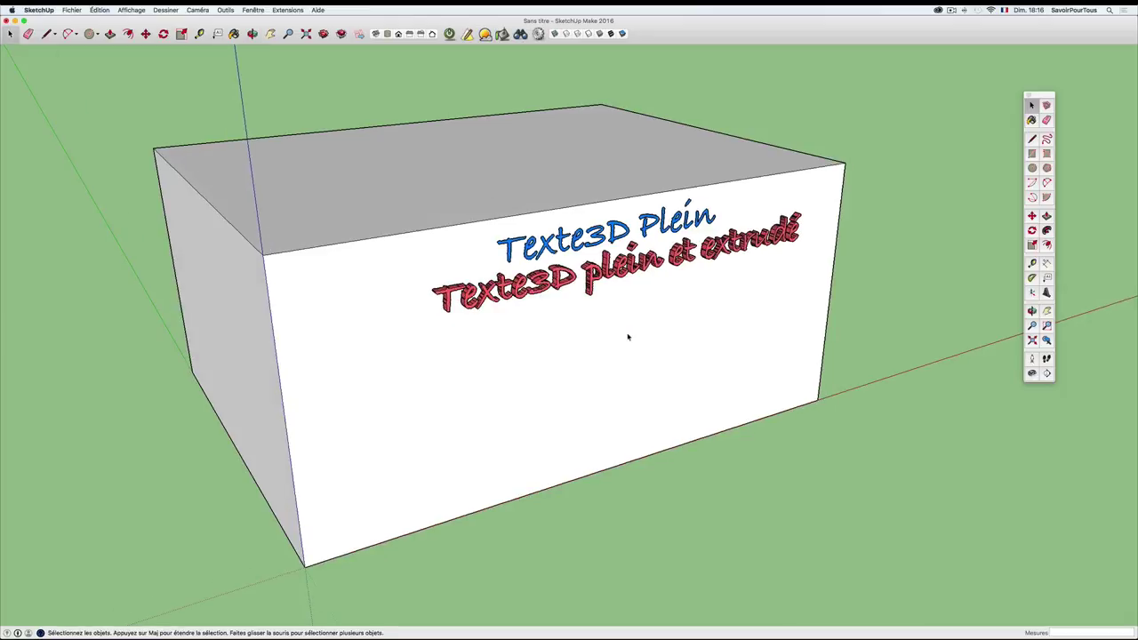
- Walk the camera up close to the box face, then launch the 3D Text tool
{"action": "key", "text": "w"}
{"action": "mouse_move", "coordinate": [617, 318]}
{"action": "left_mouse_down"}
{"action": "mouse_move", "coordinate": [542, 291]}
{"action": "mouse_move", "coordinate": [579, 356]}
{"action": "mouse_move", "coordinate": [566, 327]}
{"action": "mouse_move", "coordinate": [494, 311]}
{"action": "left_mouse_up"}
{"action": "mouse_move", "coordinate": [523, 269]}
{"action": "left_mouse_down"}
{"action": "mouse_move", "coordinate": [580, 268]}
{"action": "mouse_move", "coordinate": [538, 309]}
{"action": "mouse_move", "coordinate": [546, 335]}
{"action": "mouse_move", "coordinate": [665, 306]}
{"action": "mouse_move", "coordinate": [909, 287]}
{"action": "left_mouse_up"}
{"action": "key", "text": "space"}
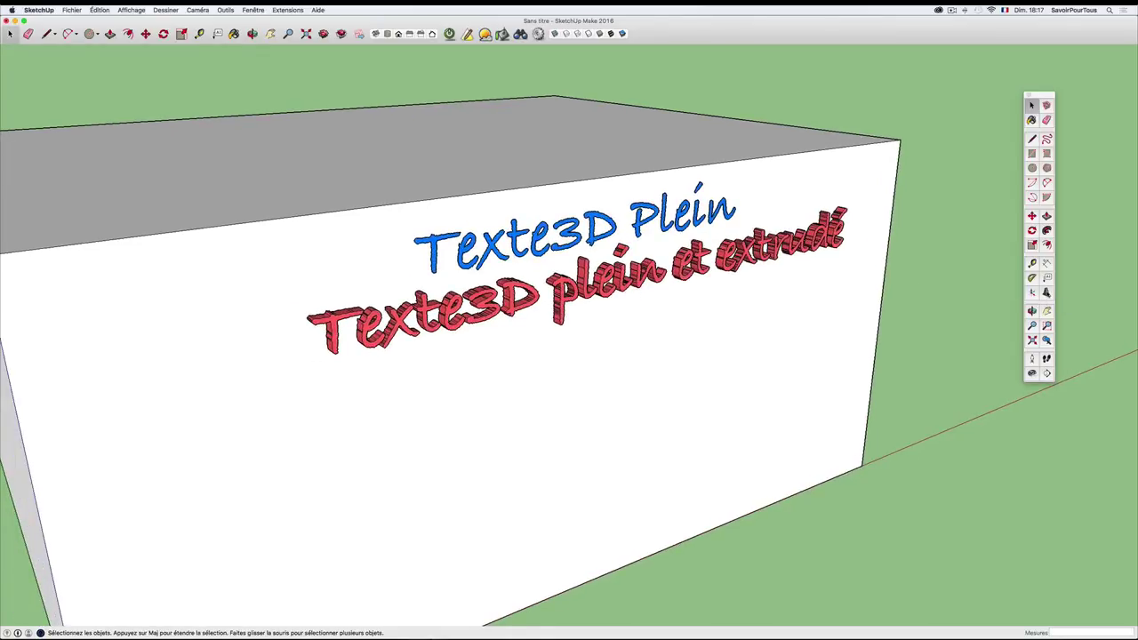
{"action": "left_click", "coordinate": [1046, 292]}
- Enter 'Texte' and try fonts from Brush Script MT through Charlemagne Std
{"action": "mouse_move", "coordinate": [590, 152]}
{"action": "left_mouse_down"}
{"action": "mouse_move", "coordinate": [558, 343]}
{"action": "mouse_move", "coordinate": [450, 355]}
{"action": "left_mouse_up"}
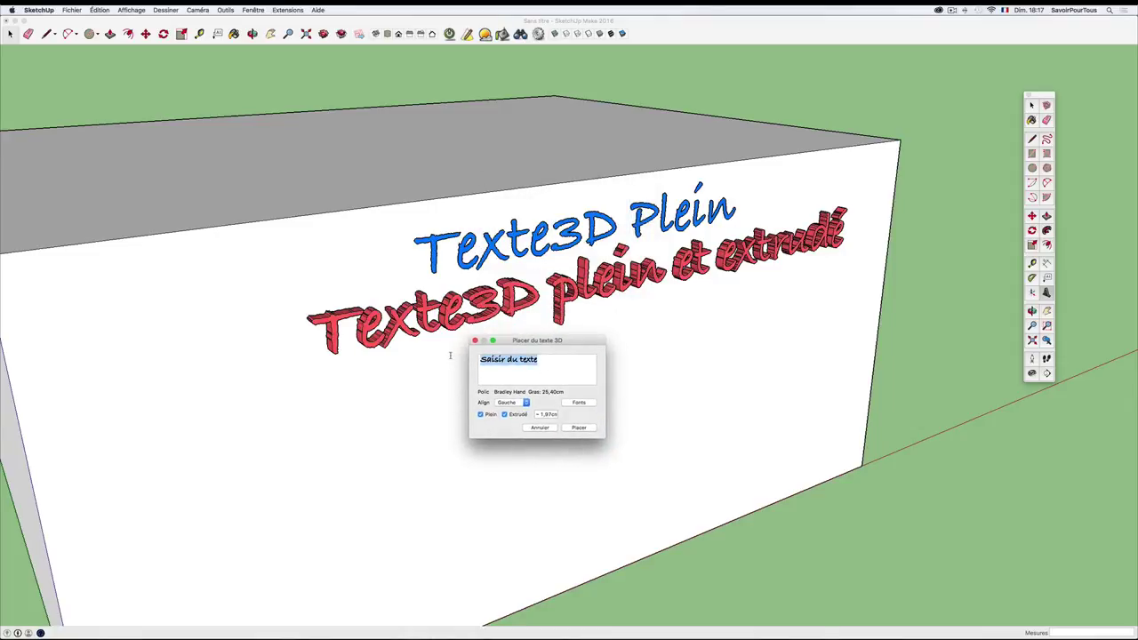
{"action": "type", "text": "Texte"}
{"action": "left_click", "coordinate": [579, 402]}
{"action": "left_click_drag", "start_coordinate": [756, 185], "coordinate": [738, 307]}
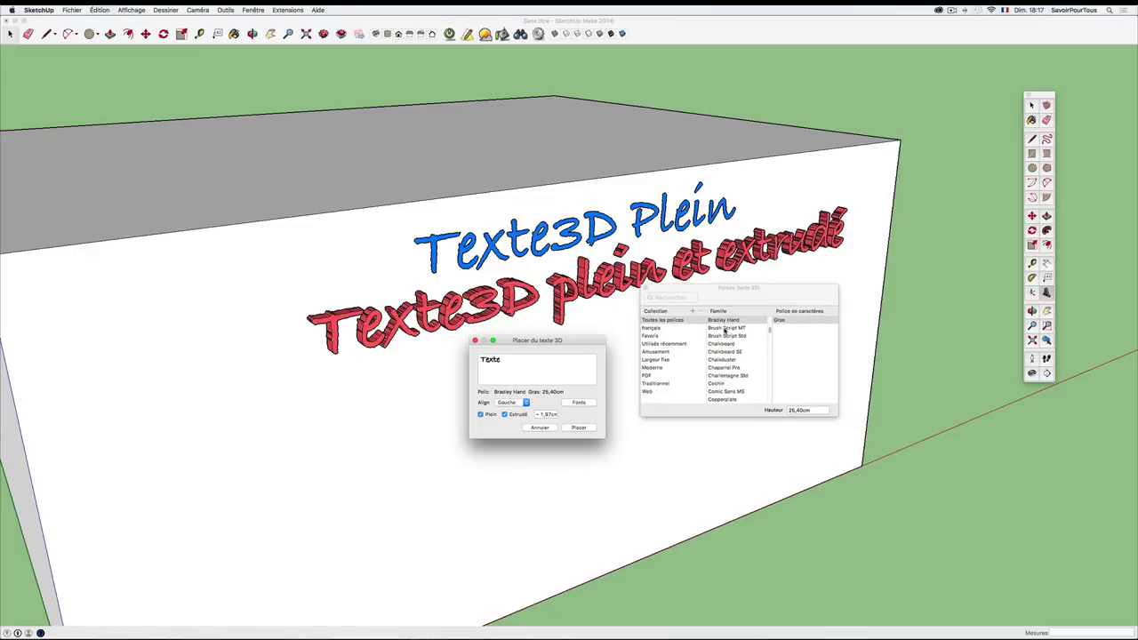
{"action": "left_click", "coordinate": [722, 328]}
{"action": "left_click", "coordinate": [728, 336]}
{"action": "left_click", "coordinate": [726, 352]}
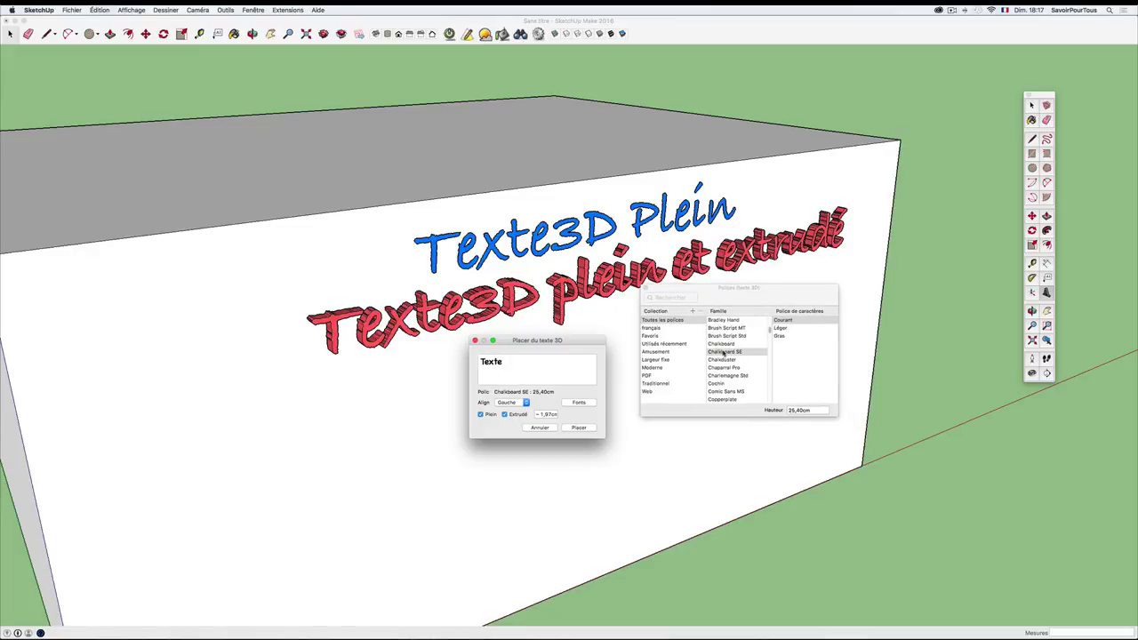
{"action": "left_click", "coordinate": [725, 360]}
{"action": "left_click", "coordinate": [727, 367]}
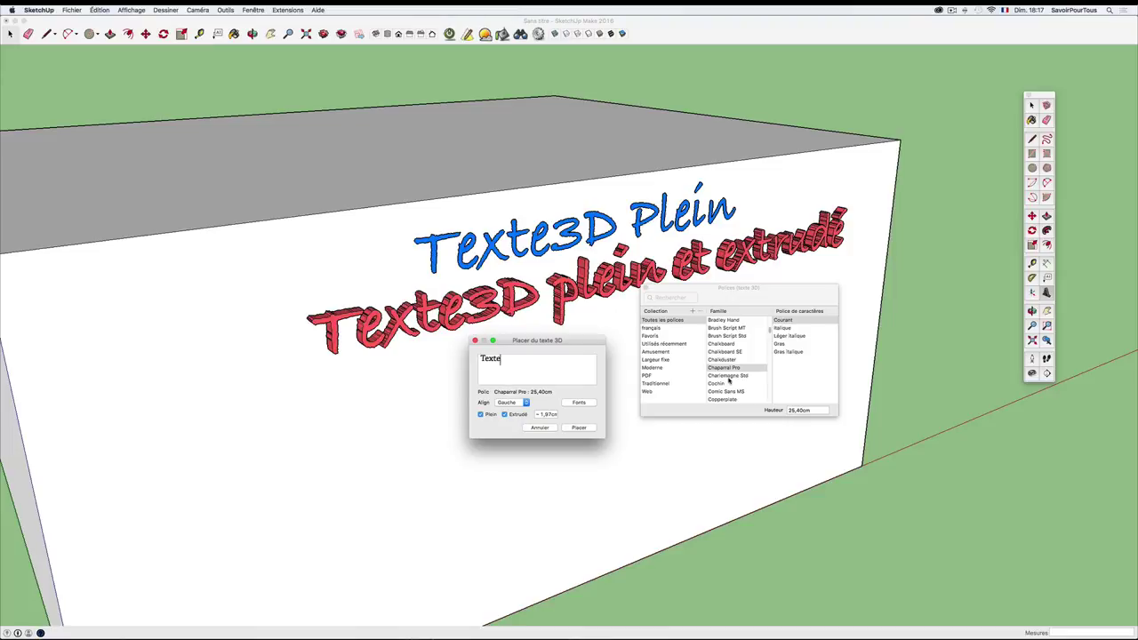
{"action": "left_click", "coordinate": [734, 375]}
- Try Nueva Std, Optima and Khmer MN, then settle on fixed-width OCR A Std
{"action": "scroll", "coordinate": [745, 370], "scroll_direction": "down", "scroll_amount": 3}
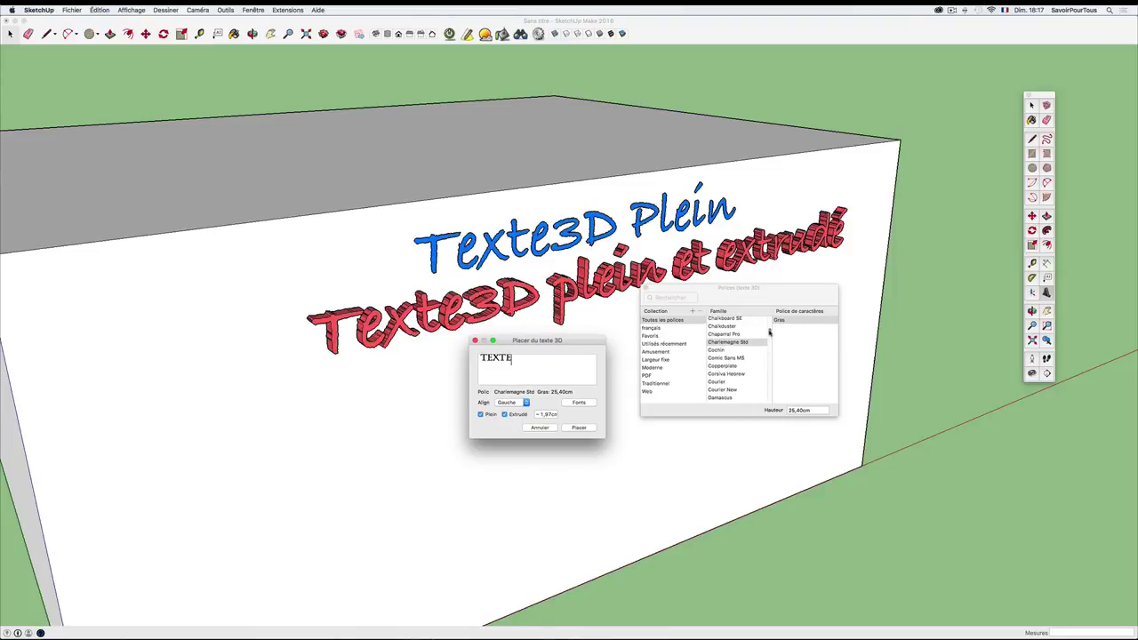
{"action": "left_click_drag", "start_coordinate": [769, 330], "coordinate": [769, 360]}
{"action": "scroll", "coordinate": [770, 359], "scroll_direction": "down", "scroll_amount": 2}
{"action": "left_click", "coordinate": [720, 363]}
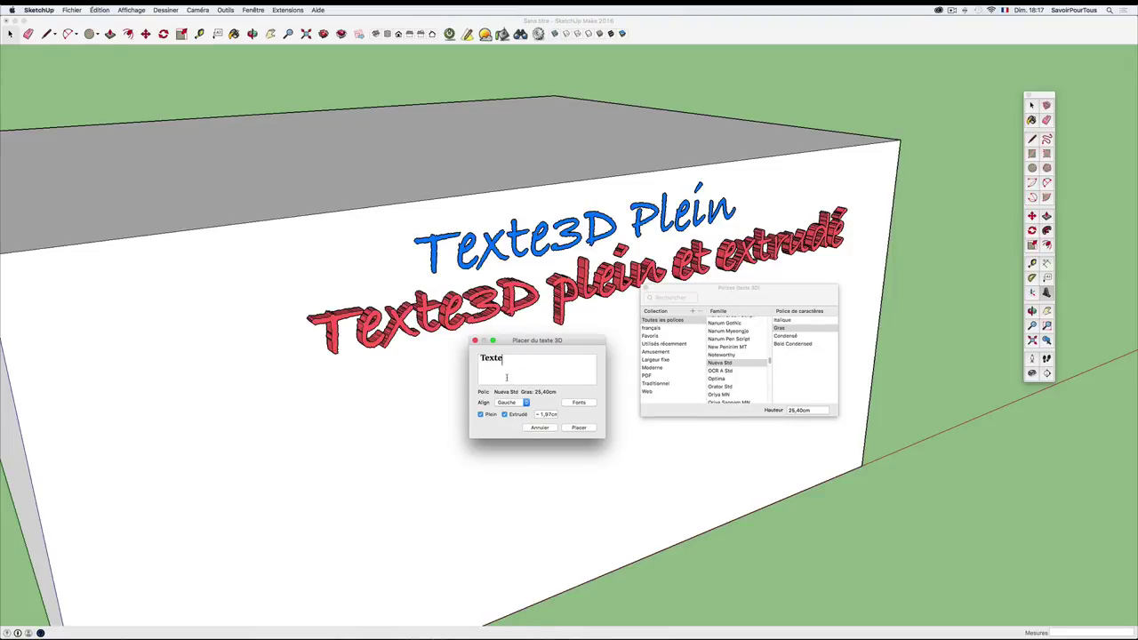
{"action": "left_click", "coordinate": [728, 378]}
{"action": "left_click", "coordinate": [731, 332]}
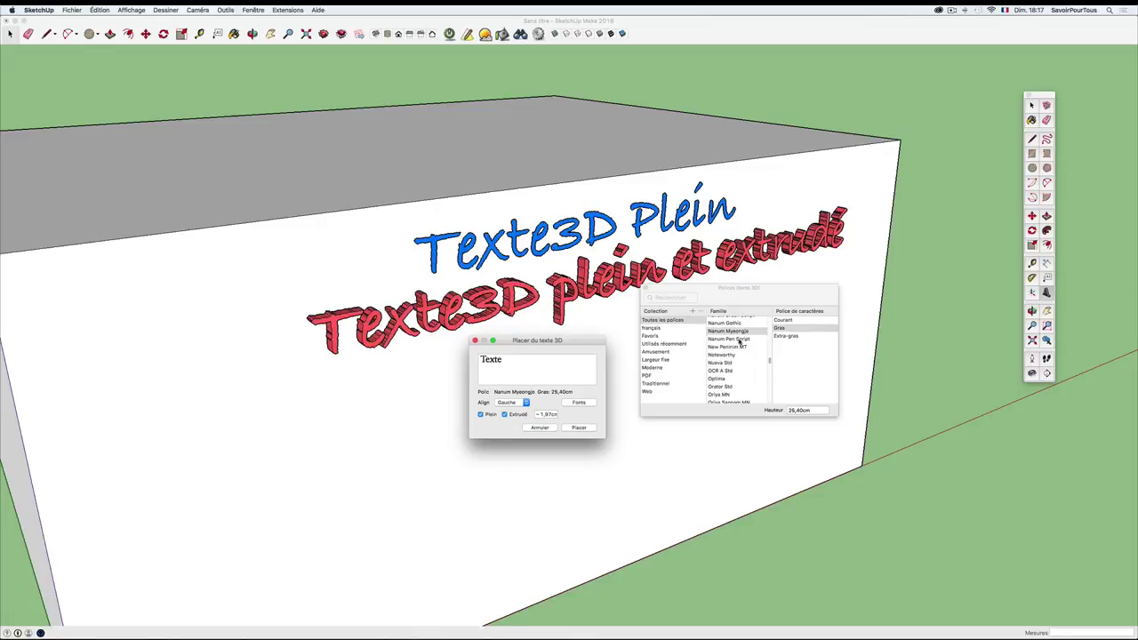
{"action": "left_click_drag", "start_coordinate": [770, 361], "coordinate": [769, 350]}
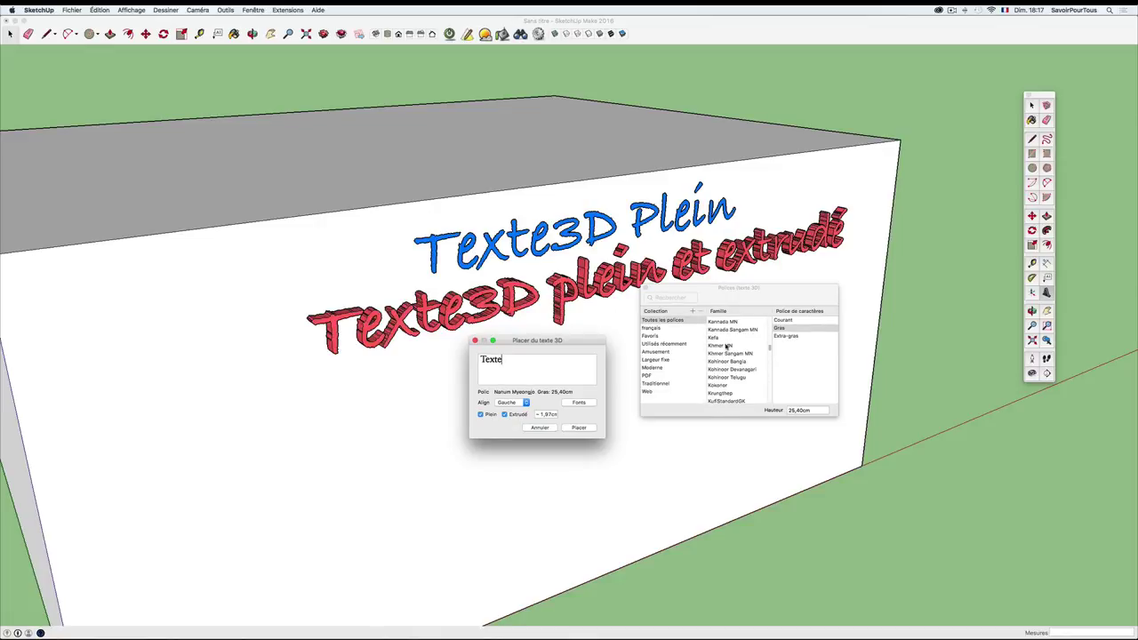
{"action": "left_click", "coordinate": [727, 346]}
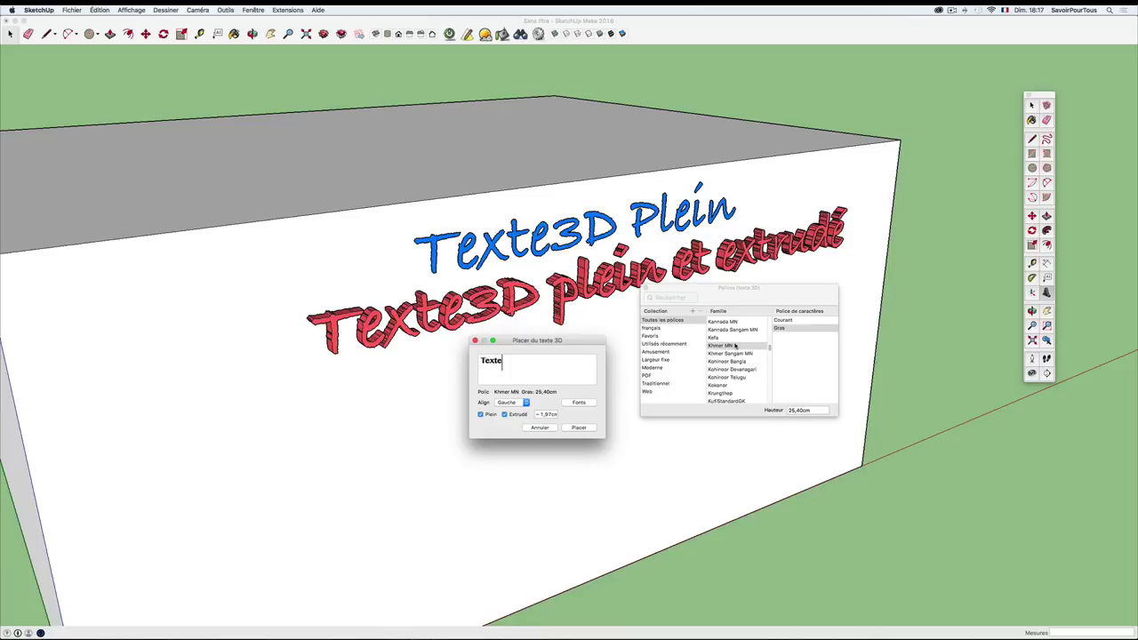
{"action": "left_click", "coordinate": [656, 360]}
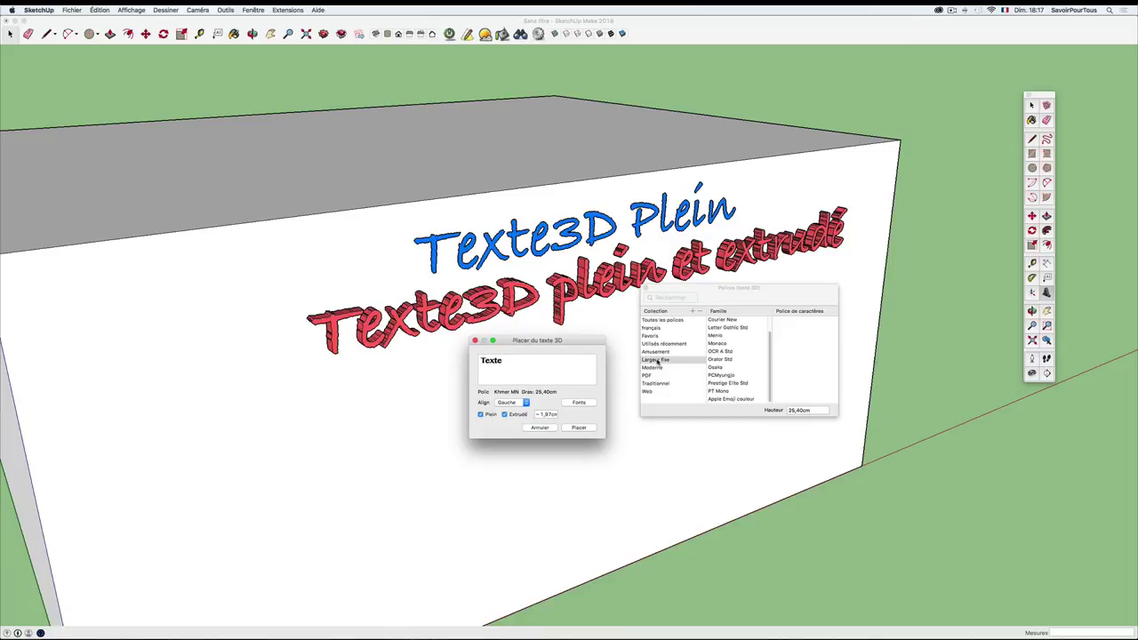
{"action": "left_click", "coordinate": [720, 352]}
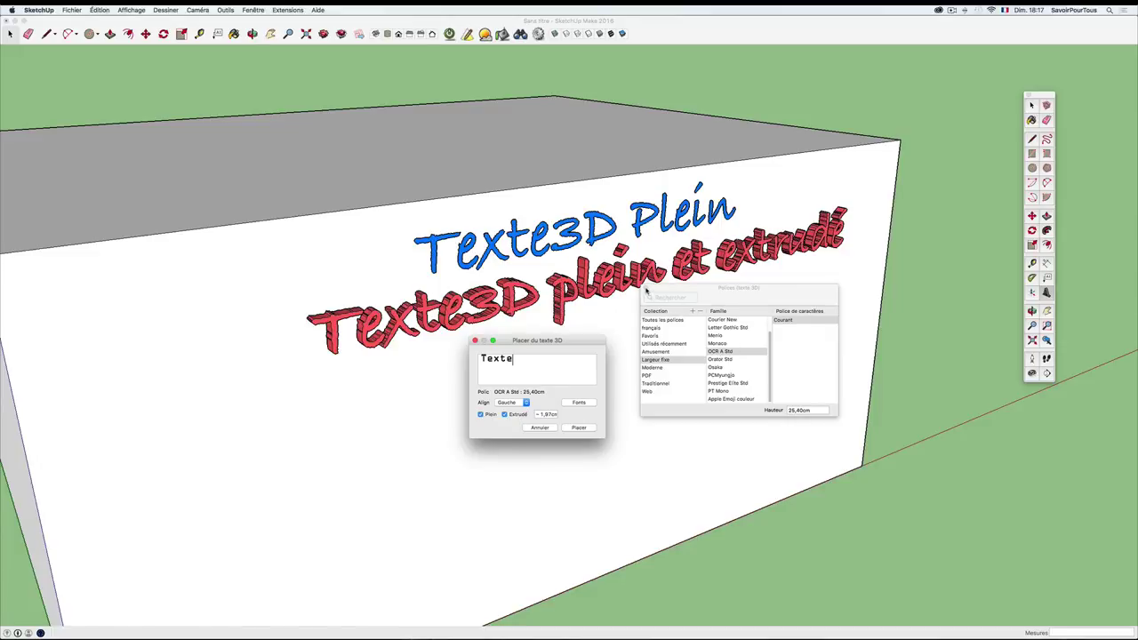
{"action": "left_click", "coordinate": [646, 290]}
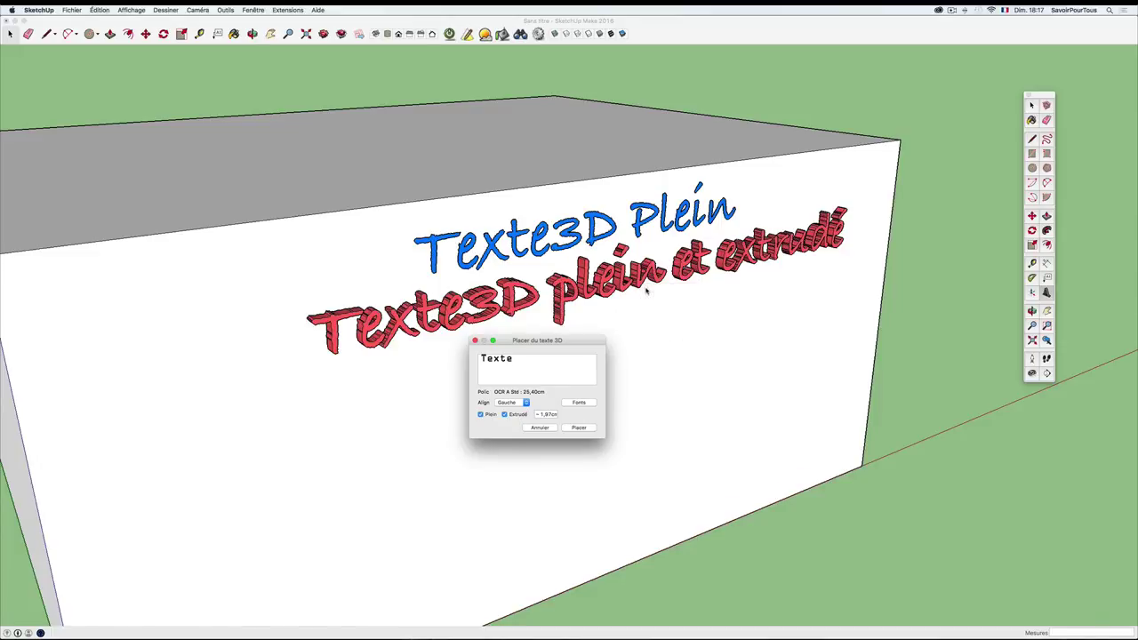
- Centre-align the text and set its extrusion depth to 2,00cm
{"action": "left_click", "coordinate": [525, 401]}
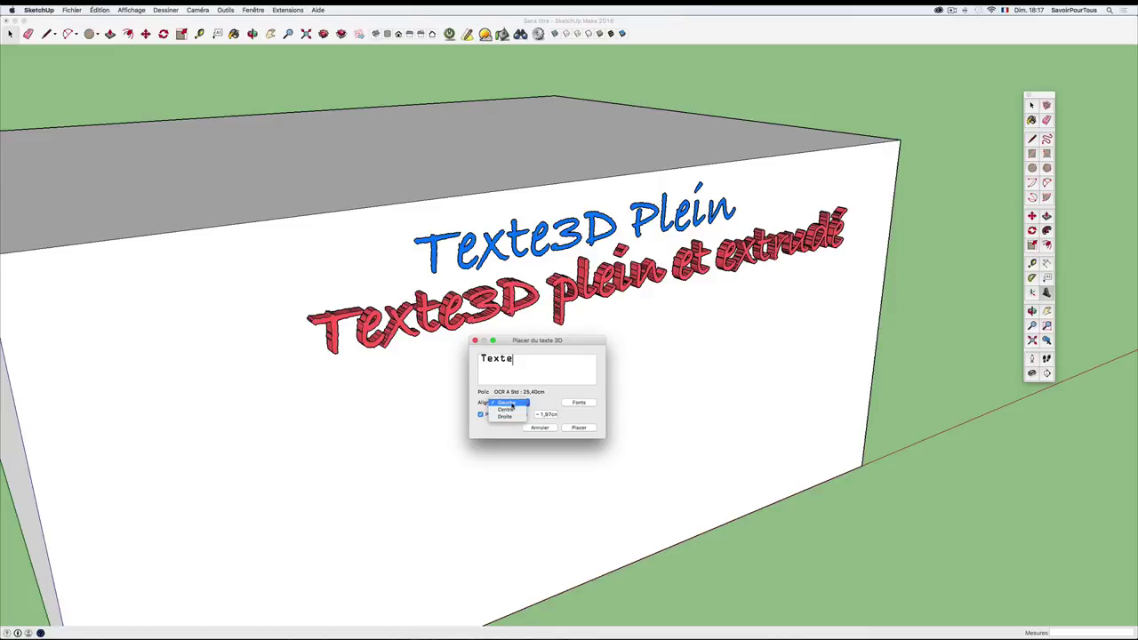
{"action": "left_click", "coordinate": [508, 410]}
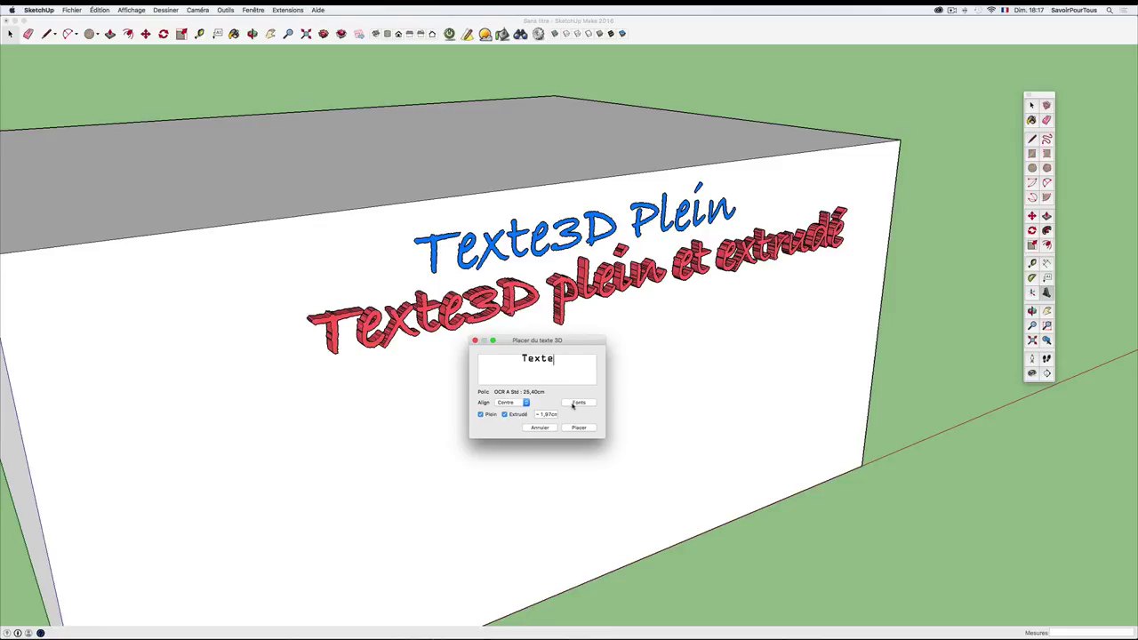
{"action": "left_click", "coordinate": [546, 414]}
{"action": "left_click_drag", "start_coordinate": [558, 414], "coordinate": [530, 414]}
{"action": "type", "text": "1"}
{"action": "type", "text": "2"}
{"action": "key", "text": "Return"}
- Place Texte on the box face below the red text and adjust it with Move and Scale
{"action": "left_click", "coordinate": [578, 428]}
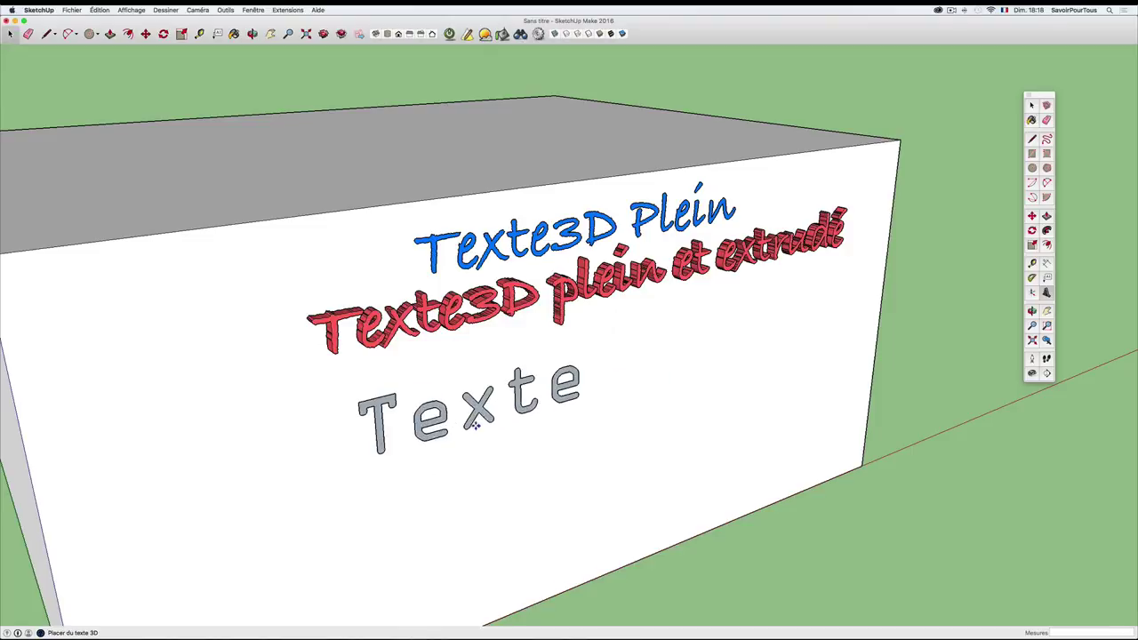
{"action": "left_click", "coordinate": [551, 401]}
{"action": "key", "text": "m"}
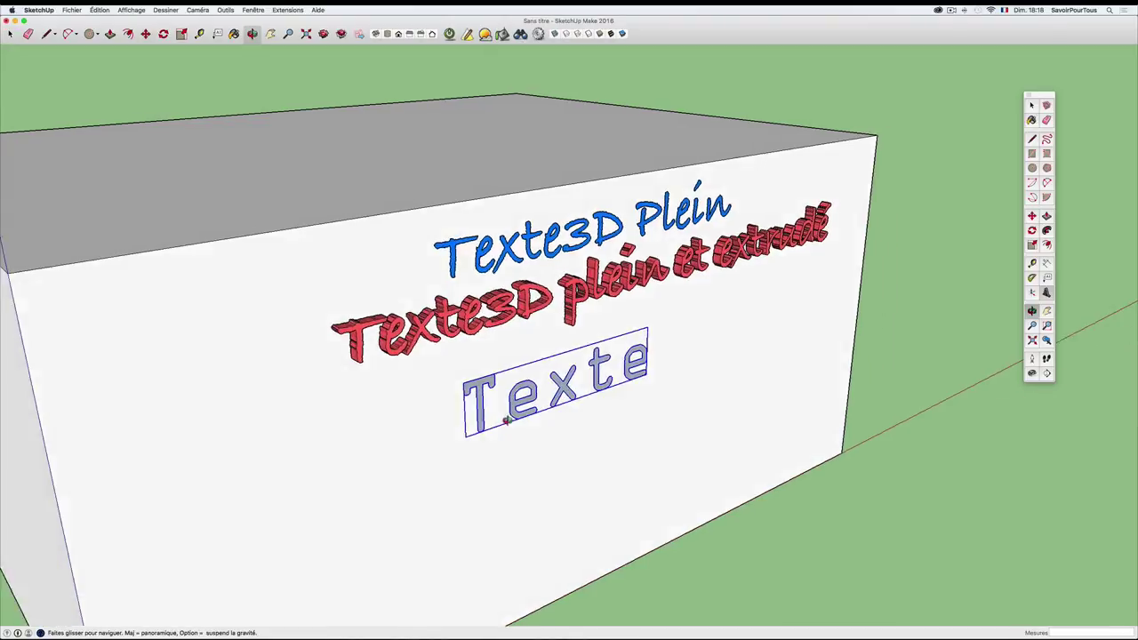
{"action": "scroll", "coordinate": [497, 409], "scroll_direction": "up", "scroll_amount": 5}
{"action": "middle_click_drag", "start_coordinate": [488, 410], "coordinate": [507, 414]}
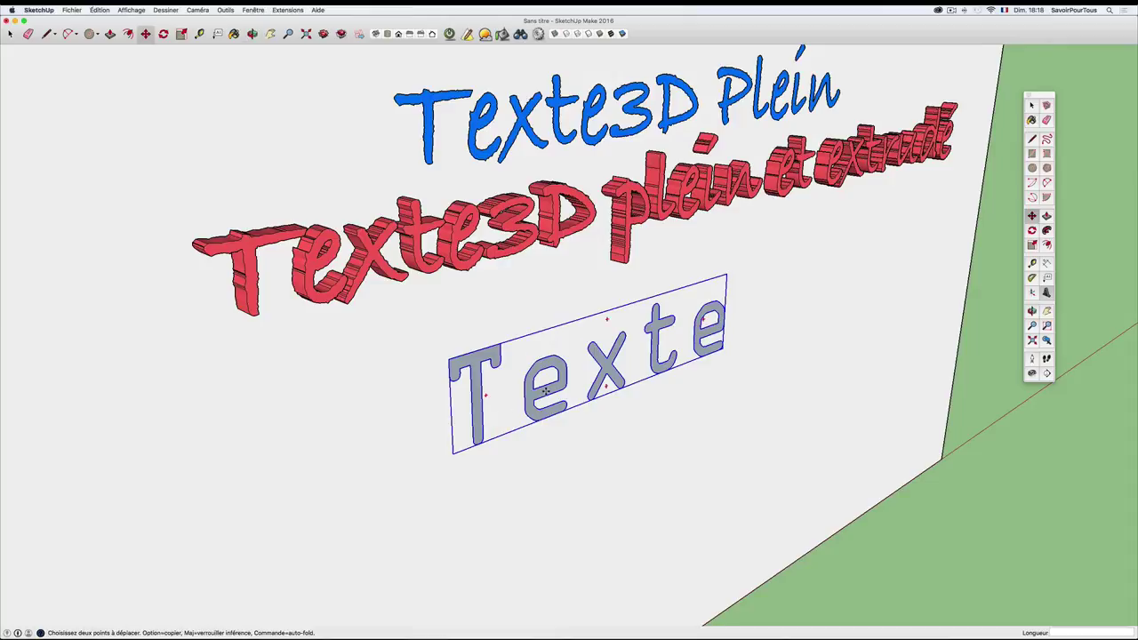
{"action": "key", "text": "s"}
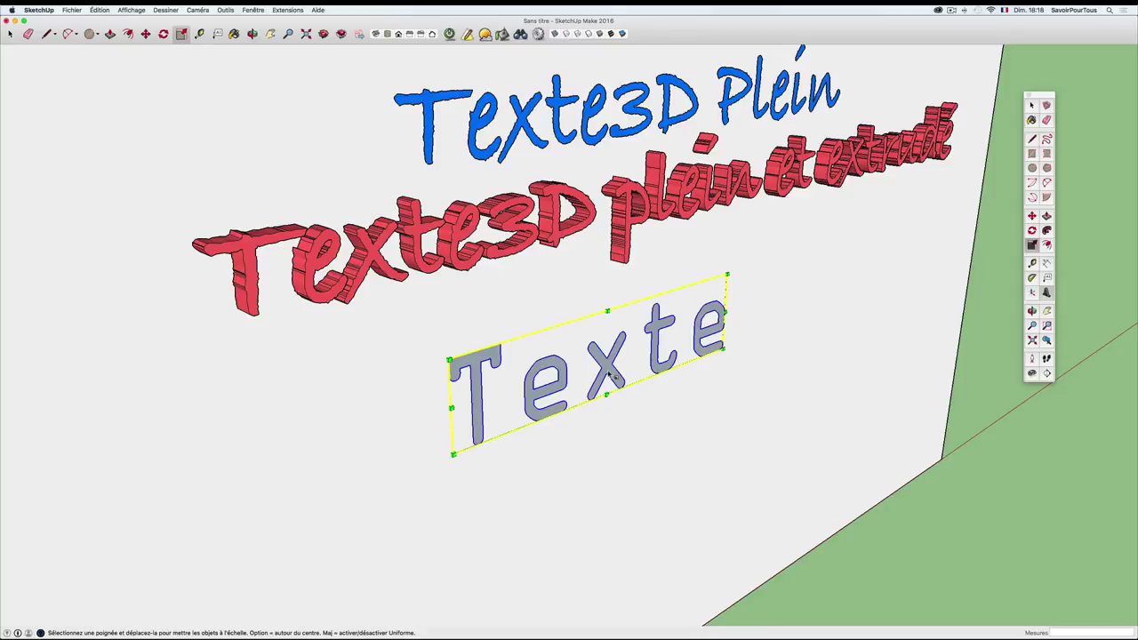
- Paint the OCR A Std Texte letters teal, then reopen the 3D Text tool
{"action": "key", "text": "b"}
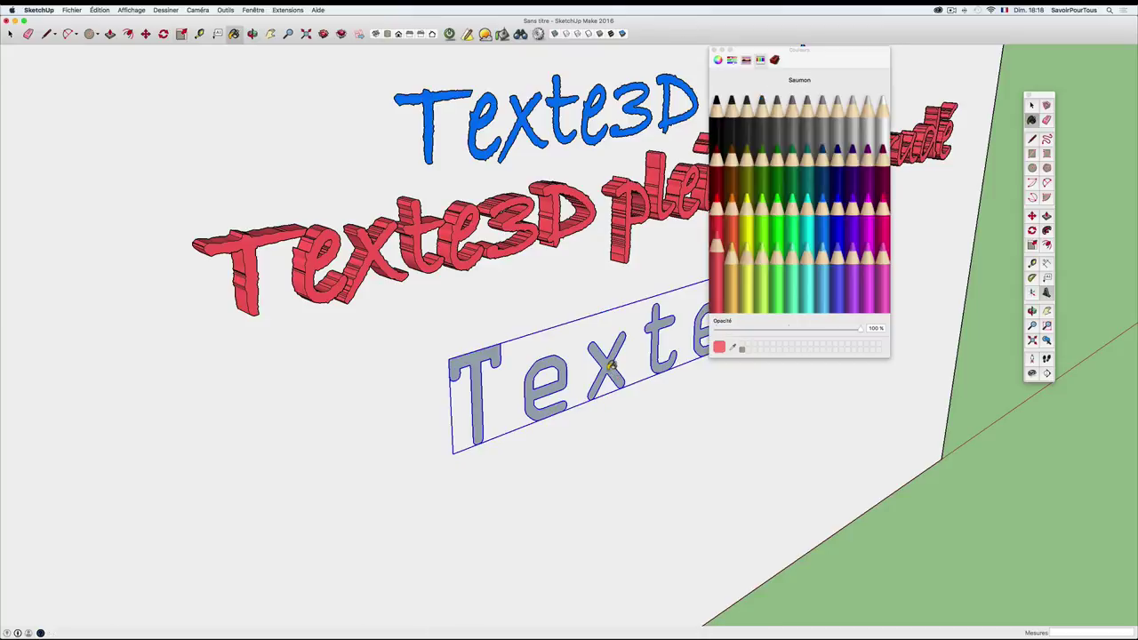
{"action": "left_click", "coordinate": [791, 254]}
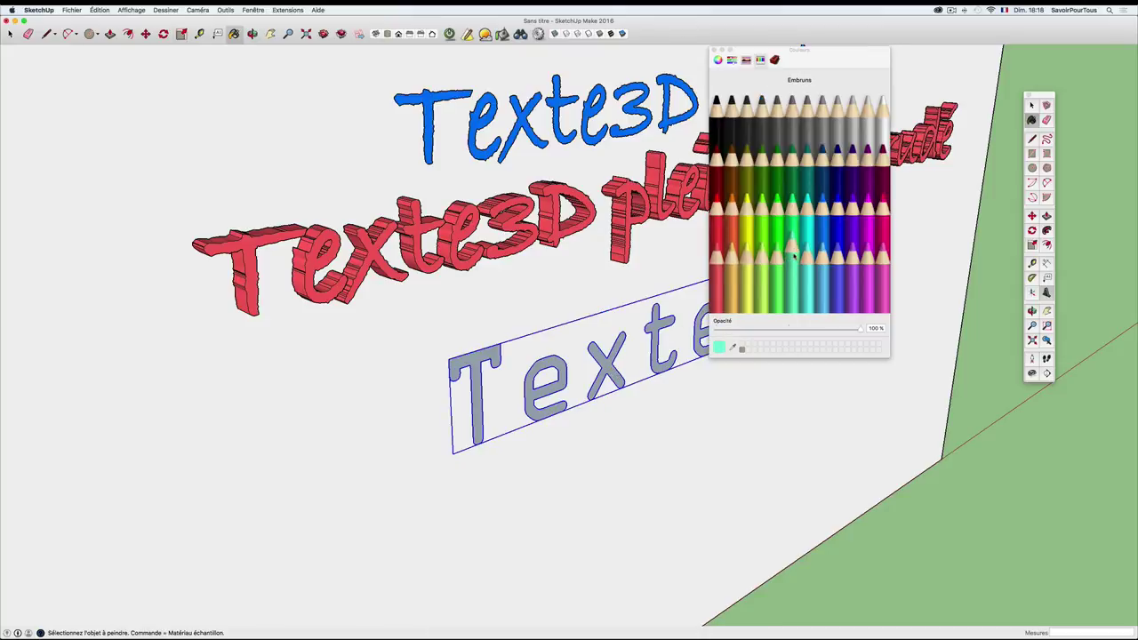
{"action": "left_click", "coordinate": [531, 378]}
{"action": "scroll", "coordinate": [533, 375], "scroll_direction": "down", "scroll_amount": 3}
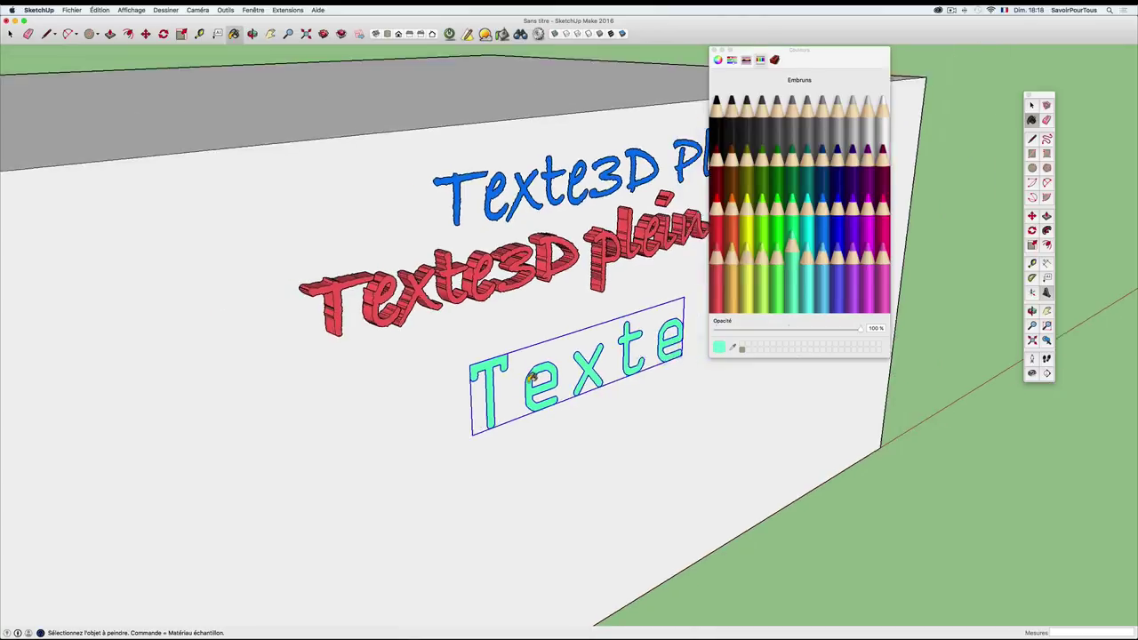
{"action": "scroll", "coordinate": [551, 372], "scroll_direction": "up", "scroll_amount": 2}
{"action": "scroll", "coordinate": [577, 368], "scroll_direction": "up", "scroll_amount": 3}
{"action": "scroll", "coordinate": [579, 368], "scroll_direction": "down", "scroll_amount": 2}
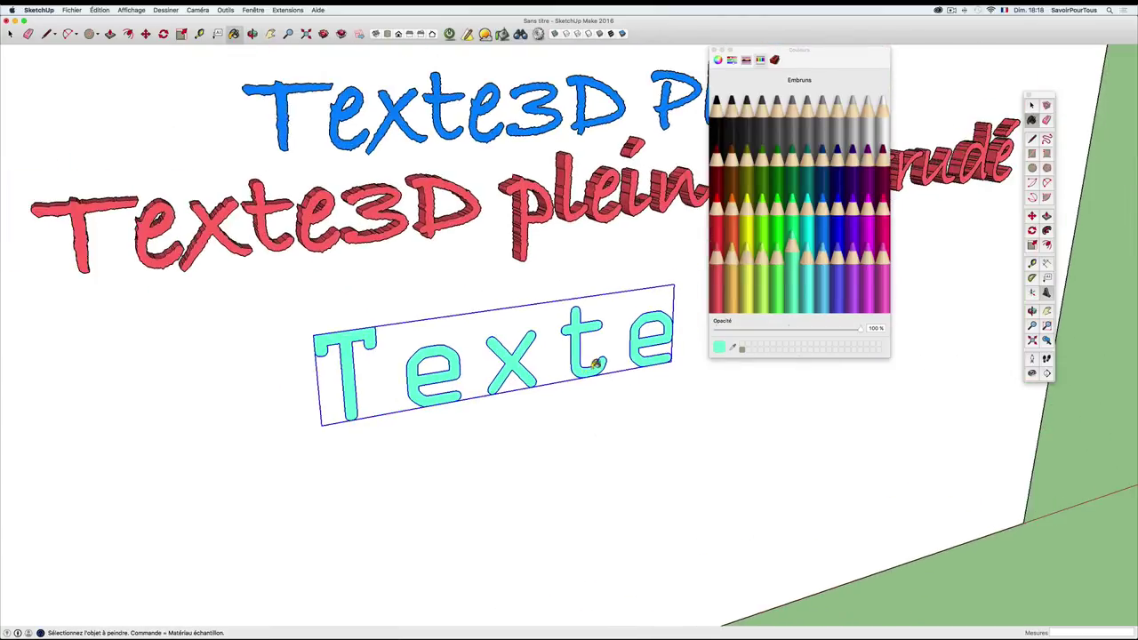
{"action": "mouse_move", "coordinate": [579, 368]}
{"action": "middle_mouse_down"}
{"action": "mouse_move", "coordinate": [407, 388]}
{"action": "mouse_move", "coordinate": [419, 399]}
{"action": "mouse_move", "coordinate": [471, 380]}
{"action": "middle_mouse_up"}
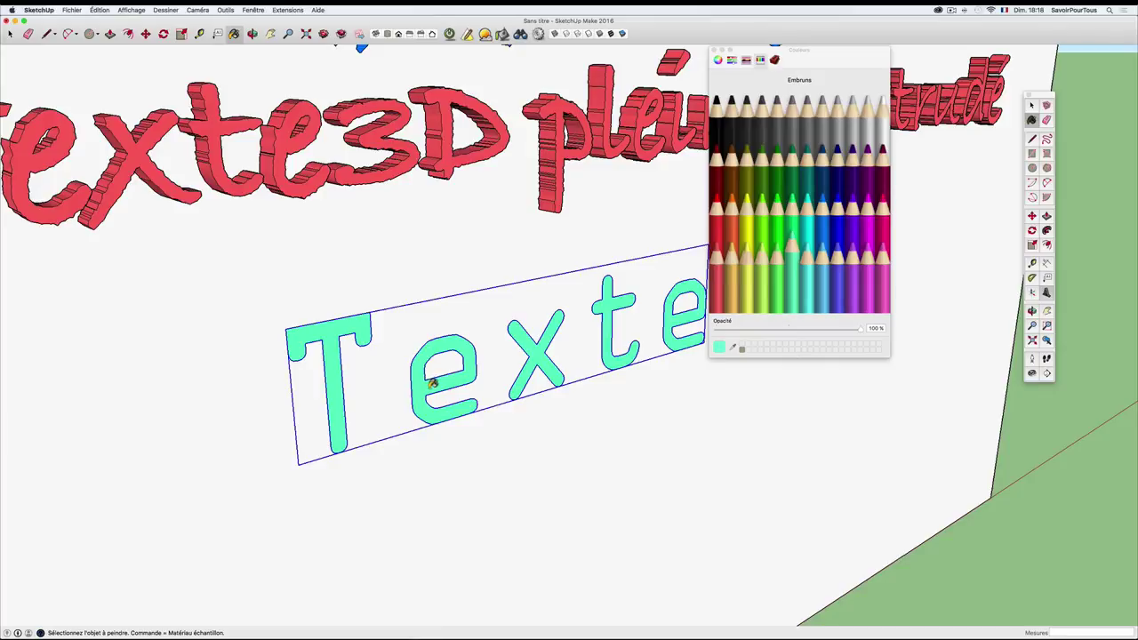
{"action": "middle_click_drag", "start_coordinate": [434, 382], "coordinate": [582, 335]}
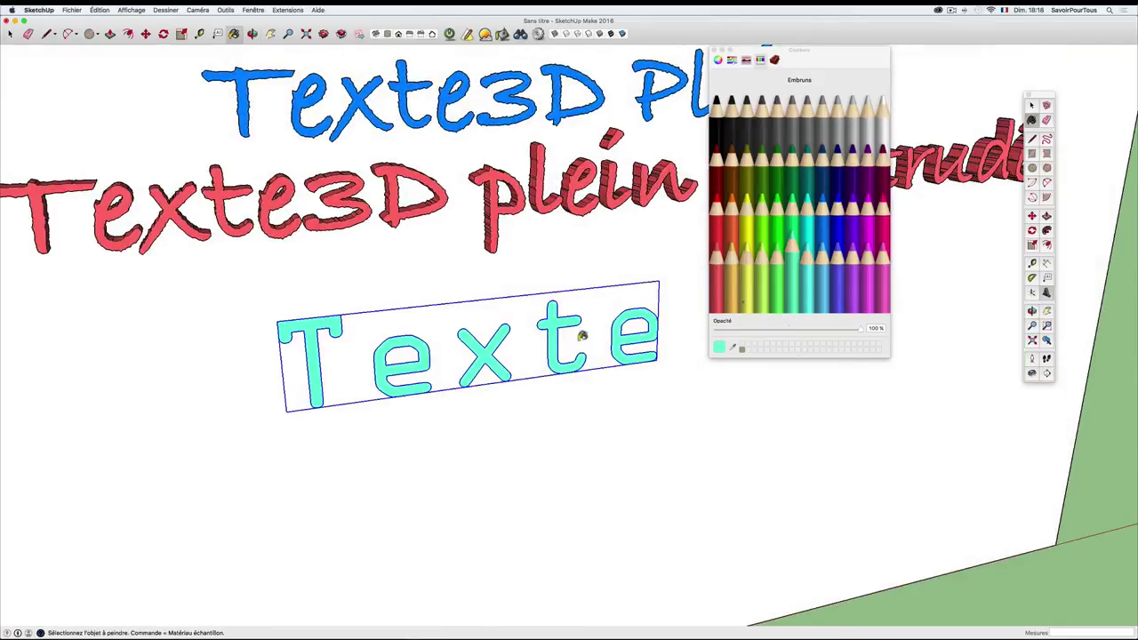
{"action": "left_click", "coordinate": [1046, 292]}
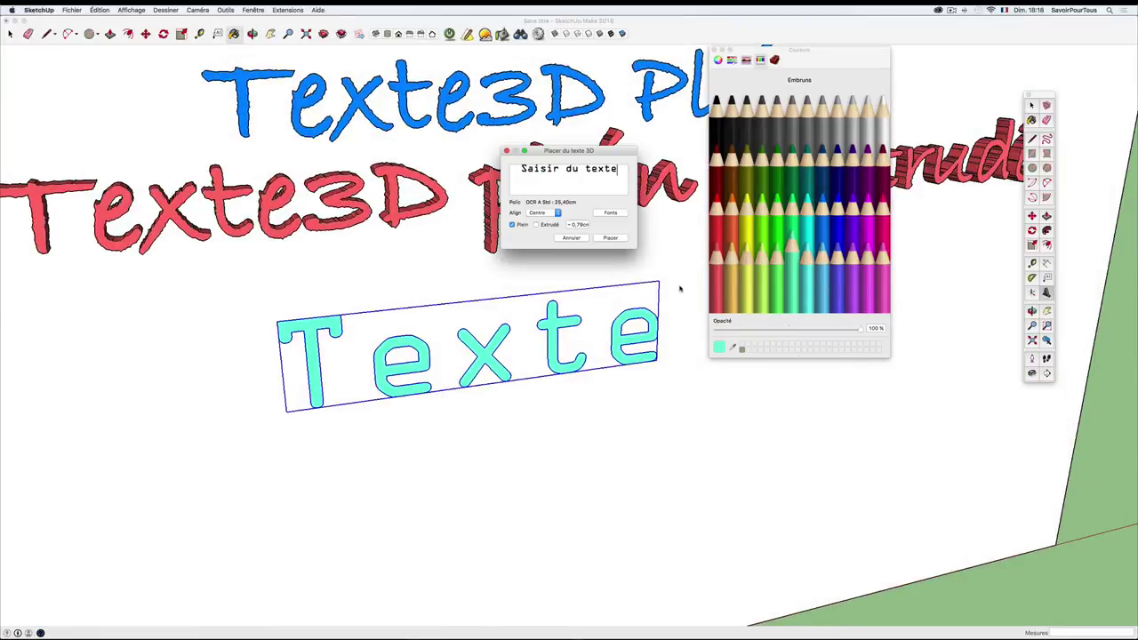
- Enter 'Texte1' and place it just below the teal Texte
{"action": "left_click_drag", "start_coordinate": [617, 168], "coordinate": [521, 169]}
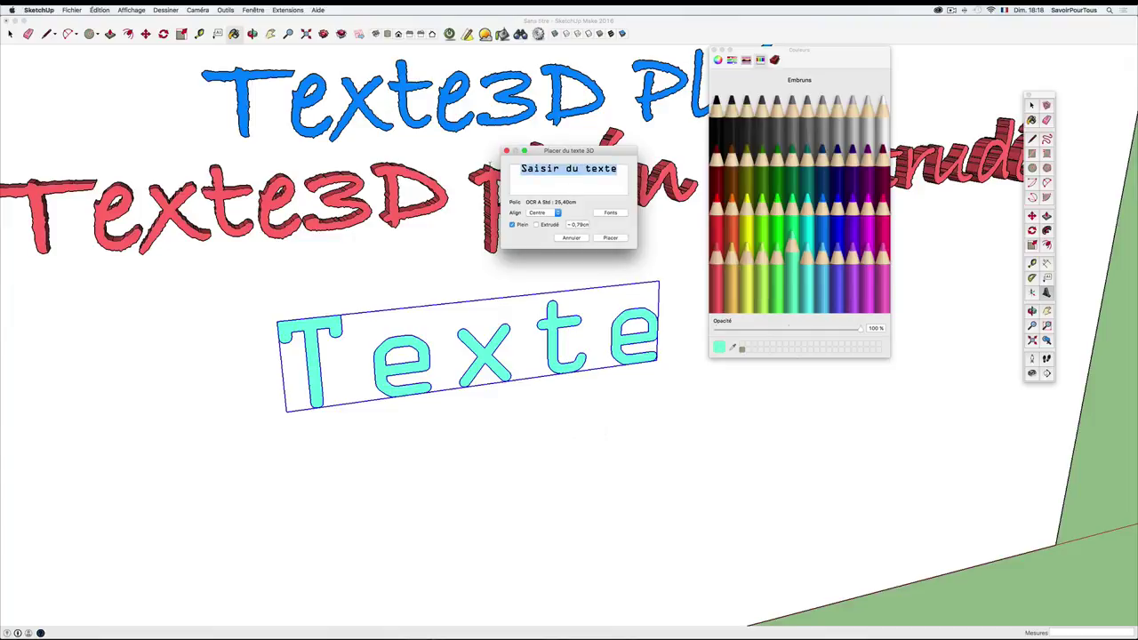
{"action": "type", "text": "Texte"}
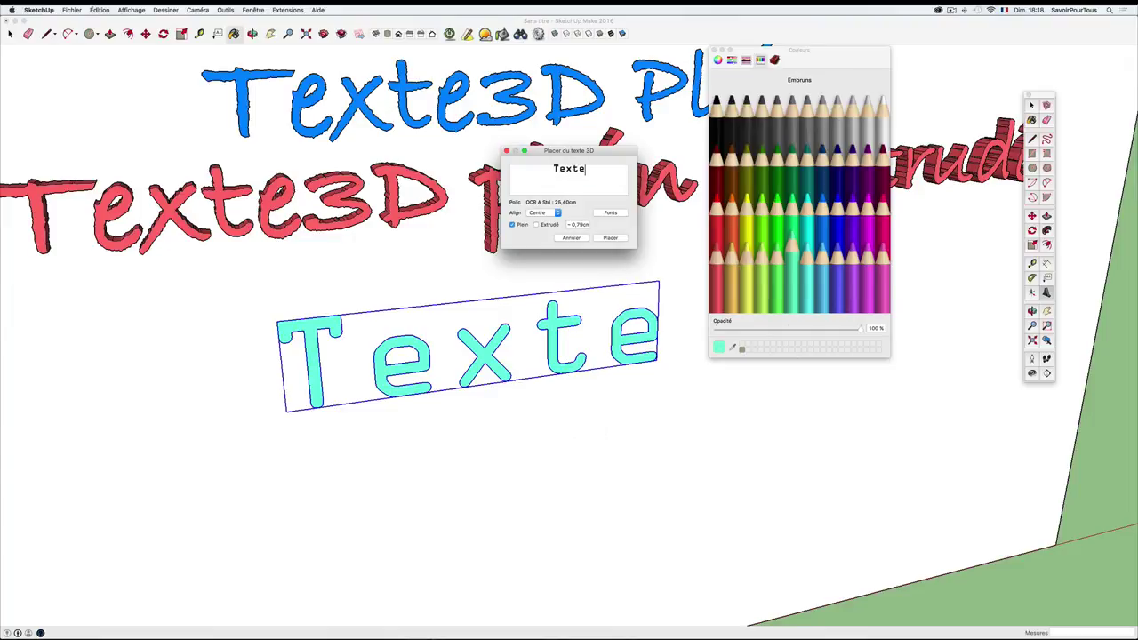
{"action": "type", "text": "l"}
{"action": "left_click", "coordinate": [610, 238]}
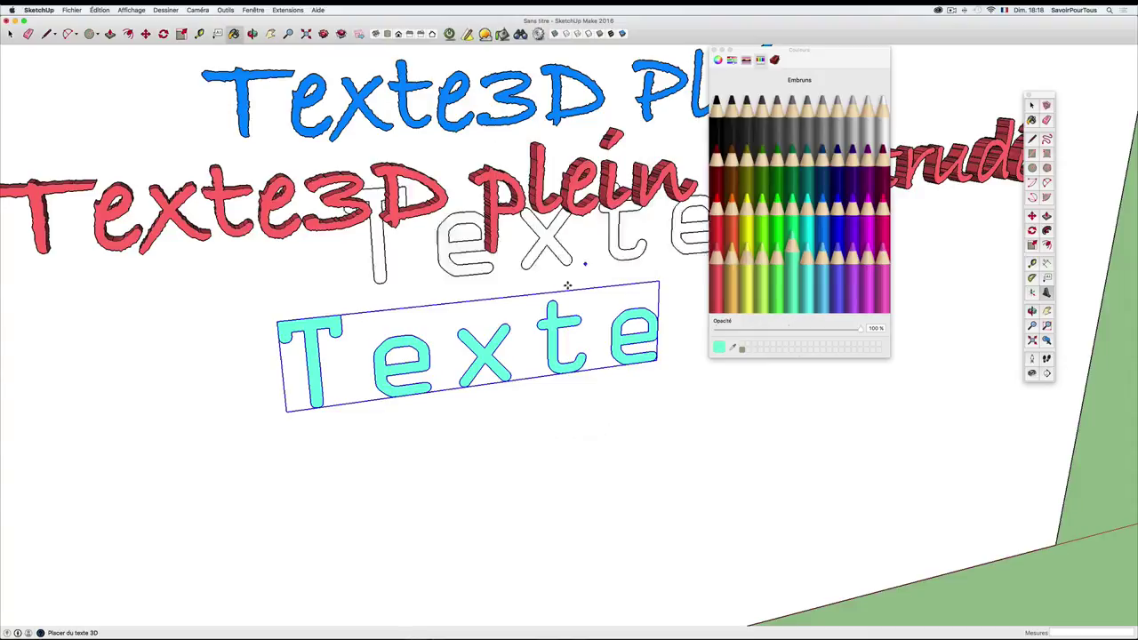
{"action": "left_click", "coordinate": [503, 472]}
- Orbit around to check Texte1's position with Move, then clear the selection
{"action": "mouse_move", "coordinate": [503, 472]}
{"action": "middle_mouse_down"}
{"action": "mouse_move", "coordinate": [369, 488]}
{"action": "mouse_move", "coordinate": [426, 479]}
{"action": "middle_mouse_up"}
{"action": "scroll", "coordinate": [427, 479], "scroll_direction": "up", "scroll_amount": 3}
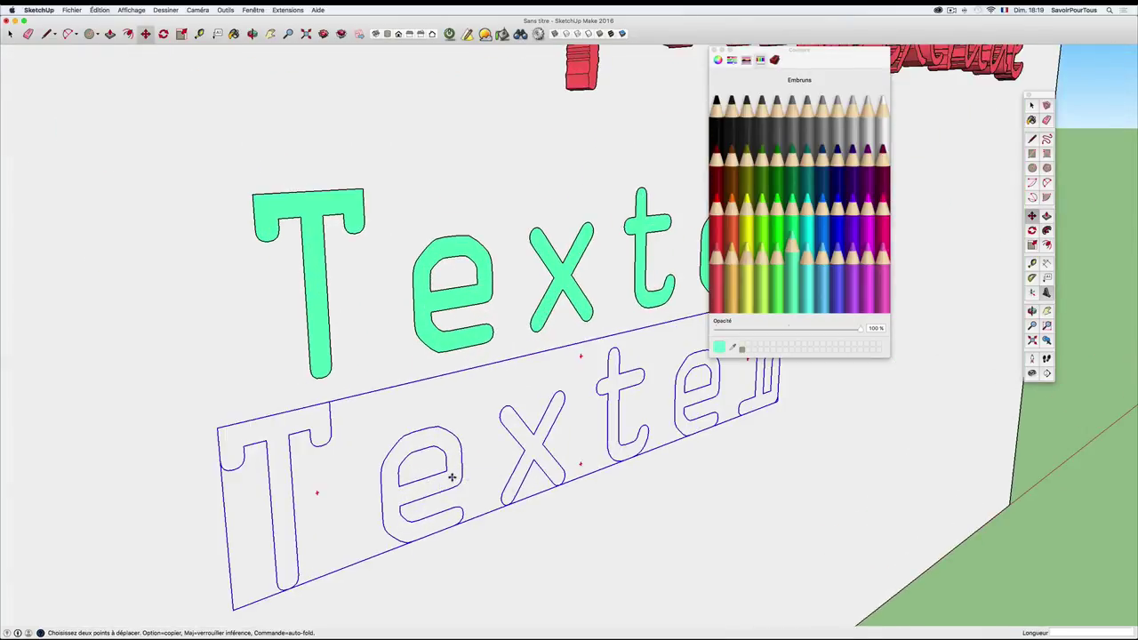
{"action": "scroll", "coordinate": [428, 478], "scroll_direction": "down", "scroll_amount": 3}
{"action": "mouse_move", "coordinate": [427, 478]}
{"action": "middle_mouse_down"}
{"action": "mouse_move", "coordinate": [237, 465]}
{"action": "mouse_move", "coordinate": [500, 472]}
{"action": "mouse_move", "coordinate": [330, 464]}
{"action": "mouse_move", "coordinate": [531, 421]}
{"action": "mouse_move", "coordinate": [435, 380]}
{"action": "mouse_move", "coordinate": [533, 395]}
{"action": "middle_mouse_up"}
{"action": "key", "text": "m"}
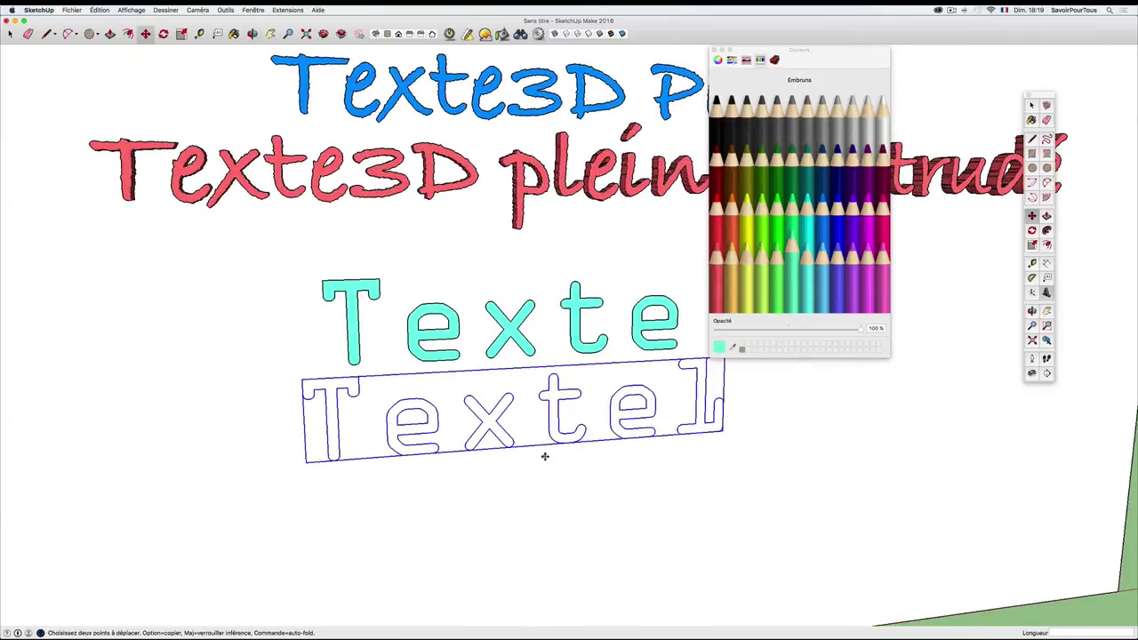
{"action": "key", "text": "space"}
{"action": "left_click", "coordinate": [548, 460]}
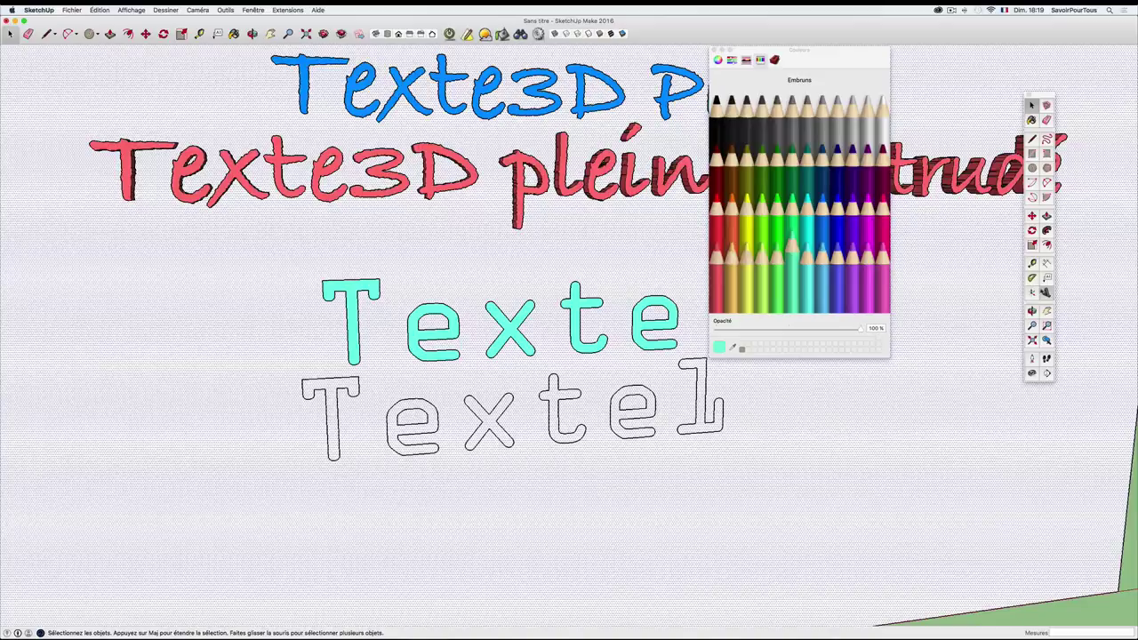
{"action": "left_click", "coordinate": [1045, 291]}
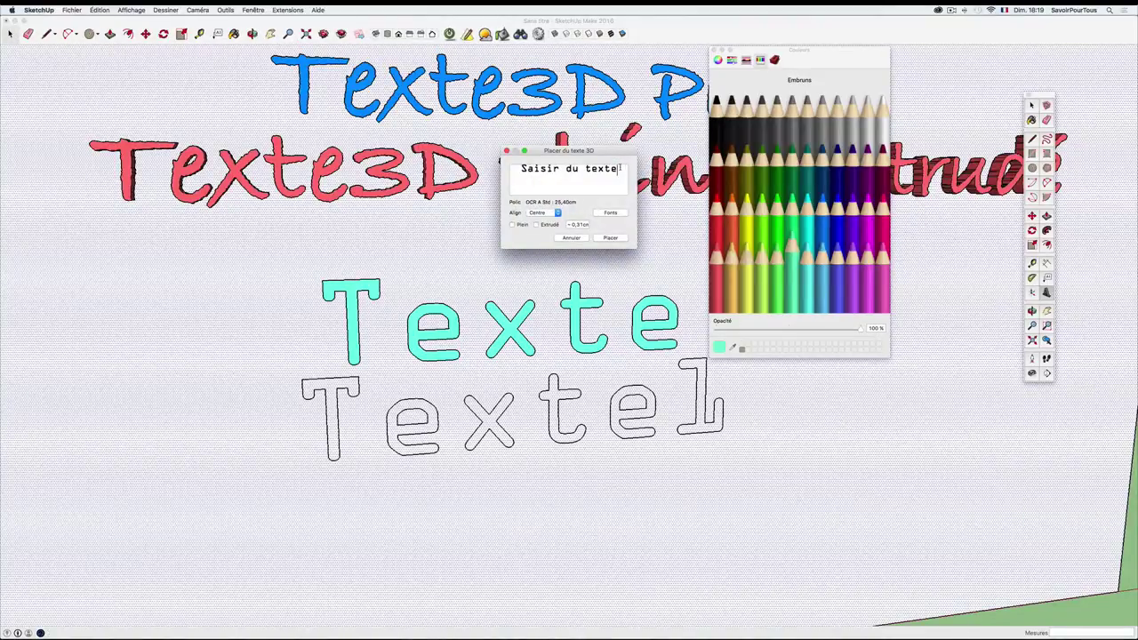
{"action": "left_click_drag", "start_coordinate": [620, 168], "coordinate": [488, 160]}
{"action": "type", "text": "Te"}
{"action": "type", "text": "xte2"}
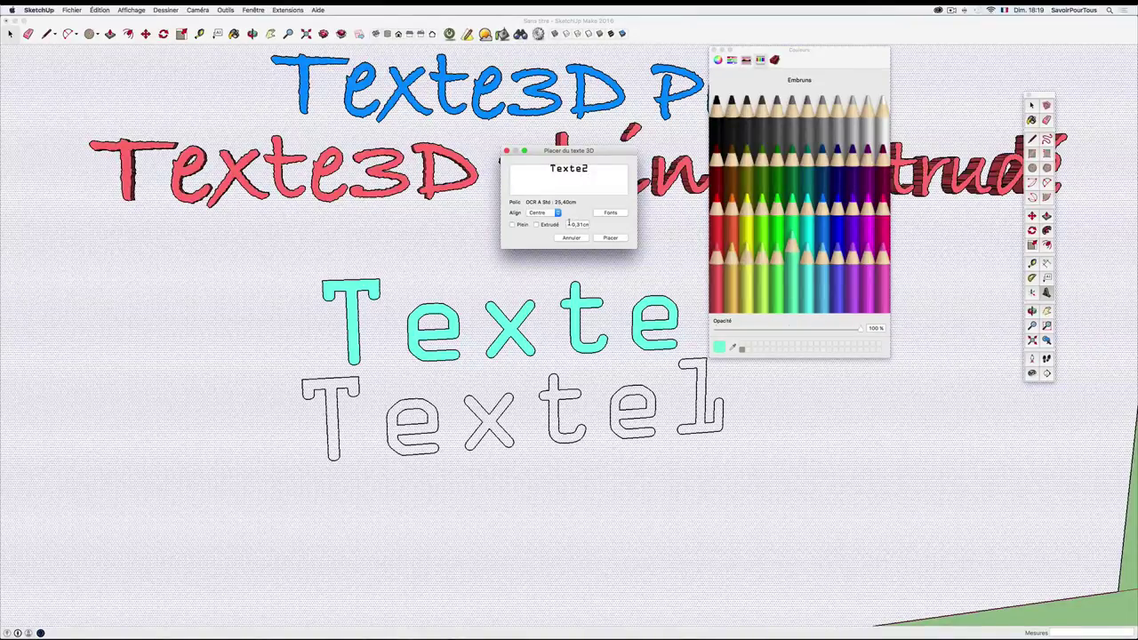
{"action": "double_click", "coordinate": [577, 224]}
{"action": "type", "text": "3"}
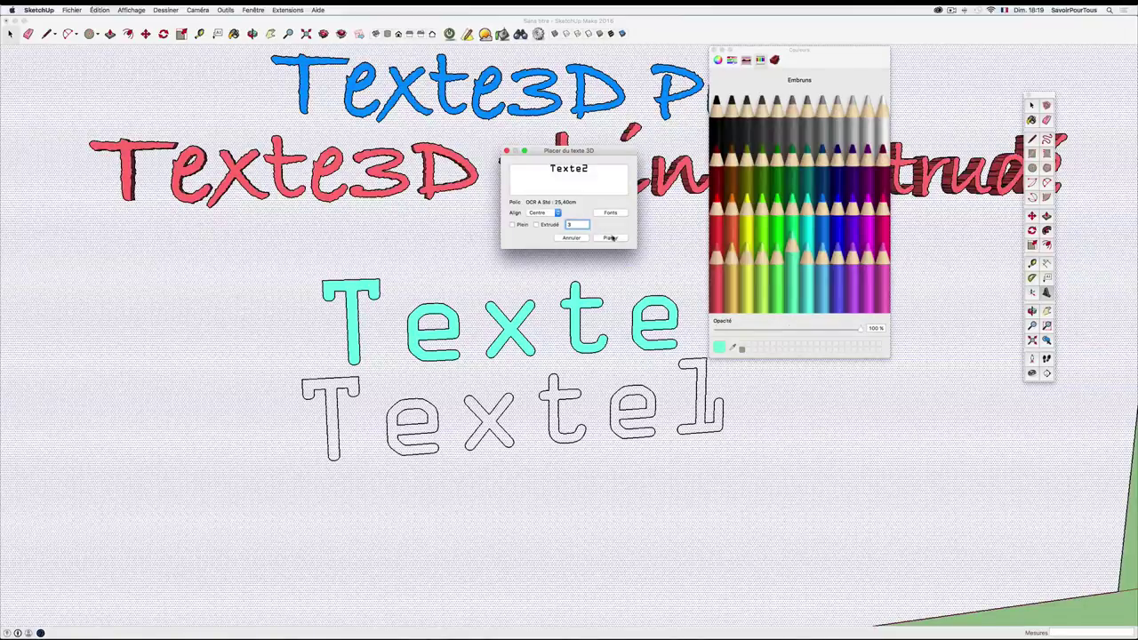
{"action": "left_click", "coordinate": [610, 238]}
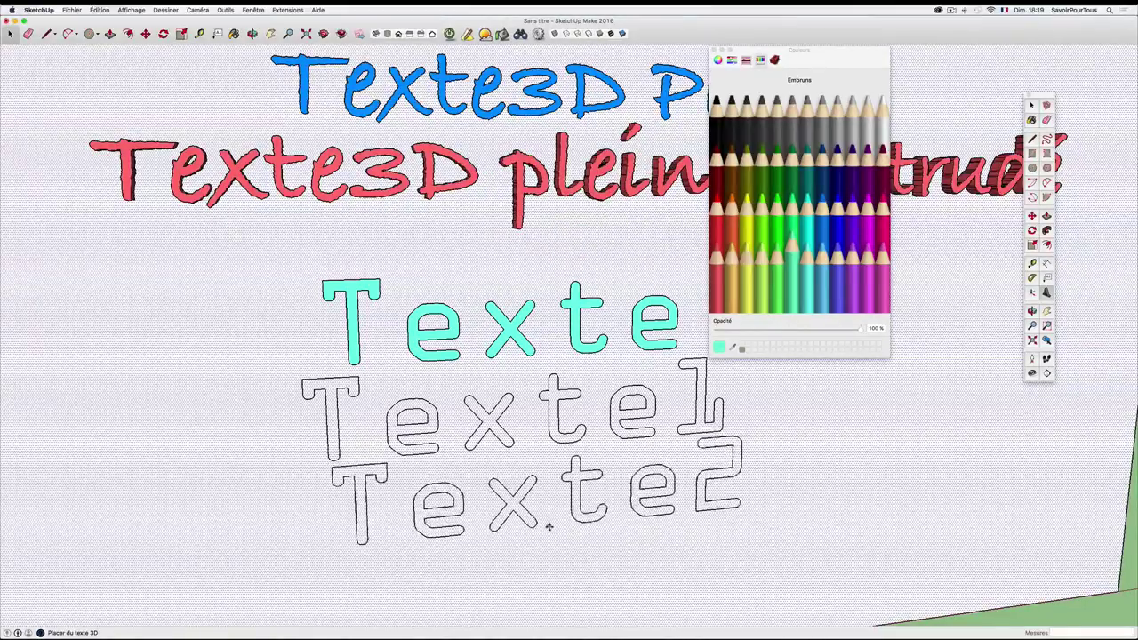
{"action": "key", "text": "Escape"}
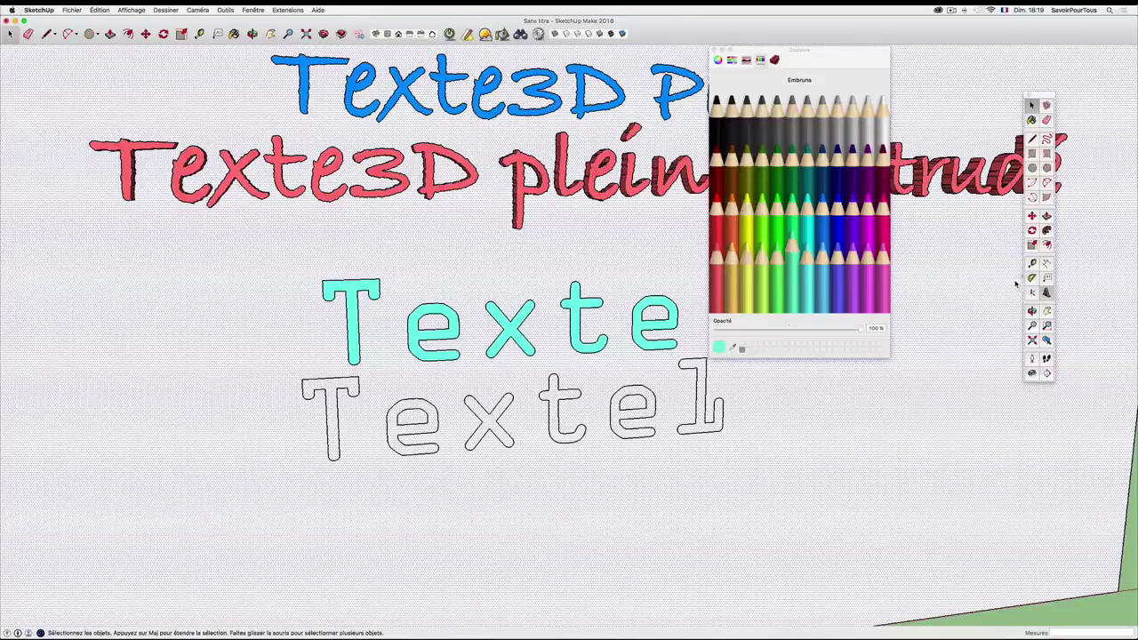
{"action": "left_click", "coordinate": [1046, 292]}
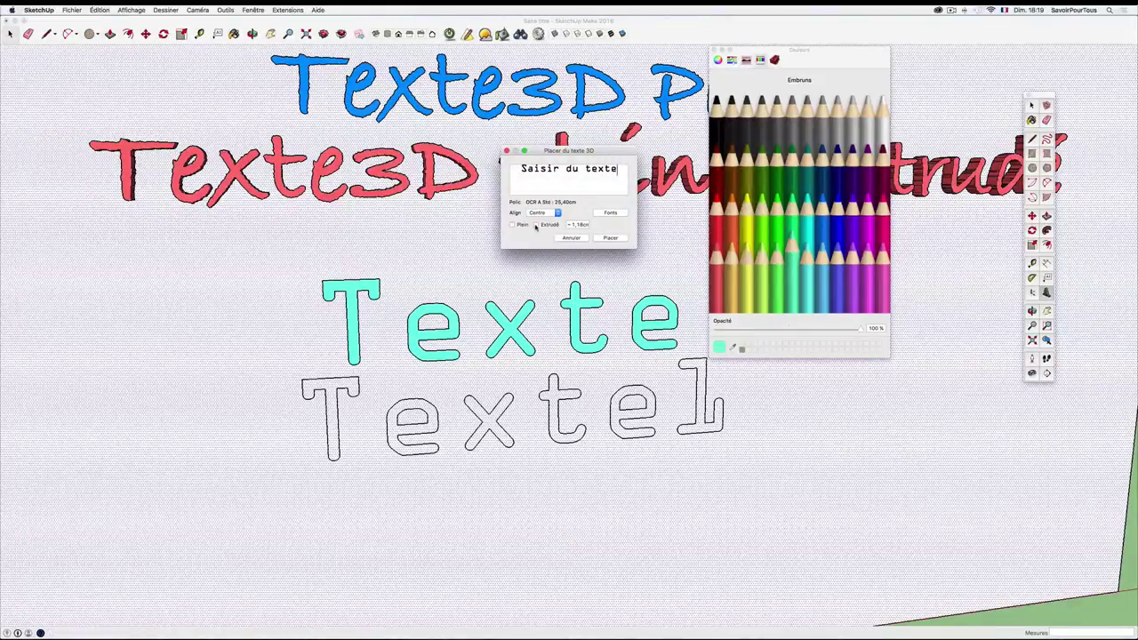
- Tick Extruded and Filled, enter 'Texte2', and start placing it
{"action": "left_click", "coordinate": [536, 226]}
{"action": "left_click", "coordinate": [512, 226]}
{"action": "left_click_drag", "start_coordinate": [617, 169], "coordinate": [496, 162]}
{"action": "type", "text": "Tex"}
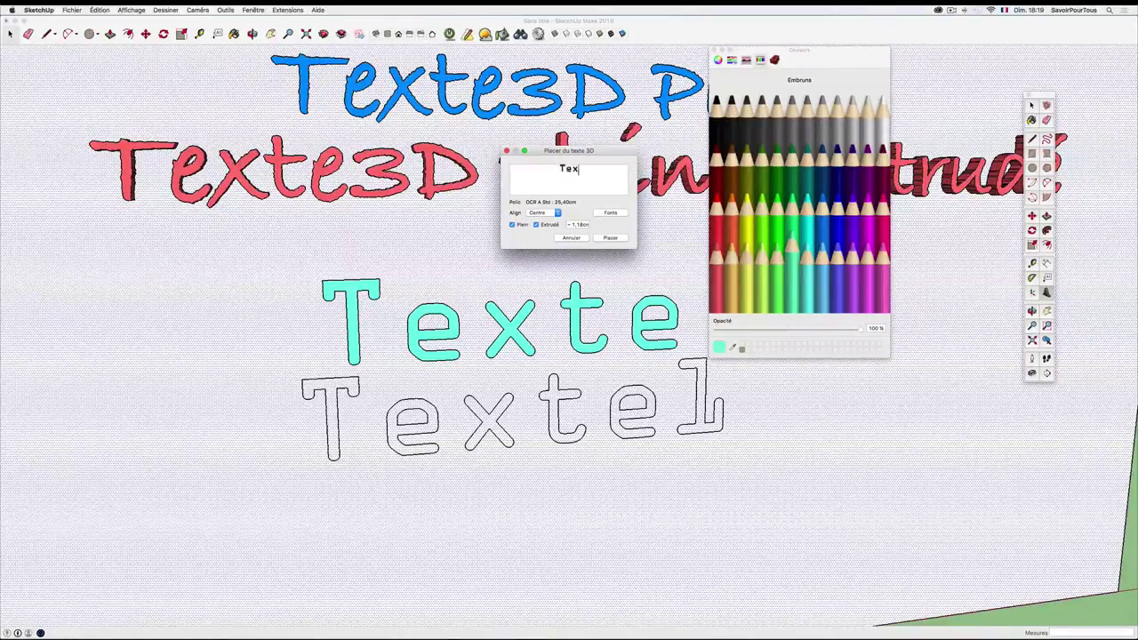
{"action": "type", "text": "te"}
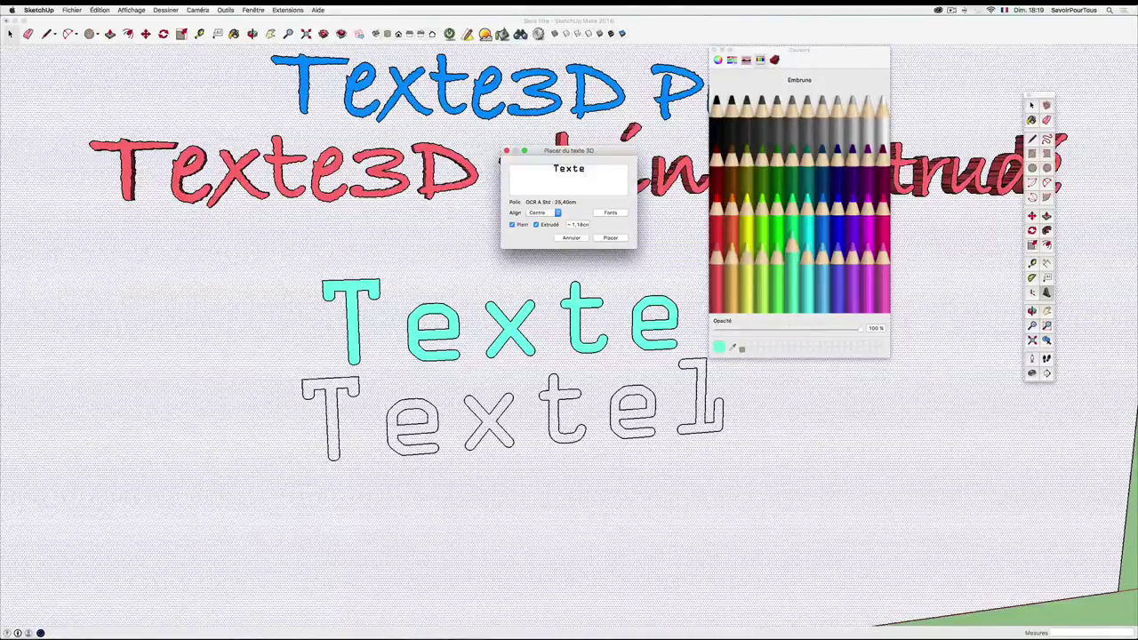
{"action": "type", "text": "2"}
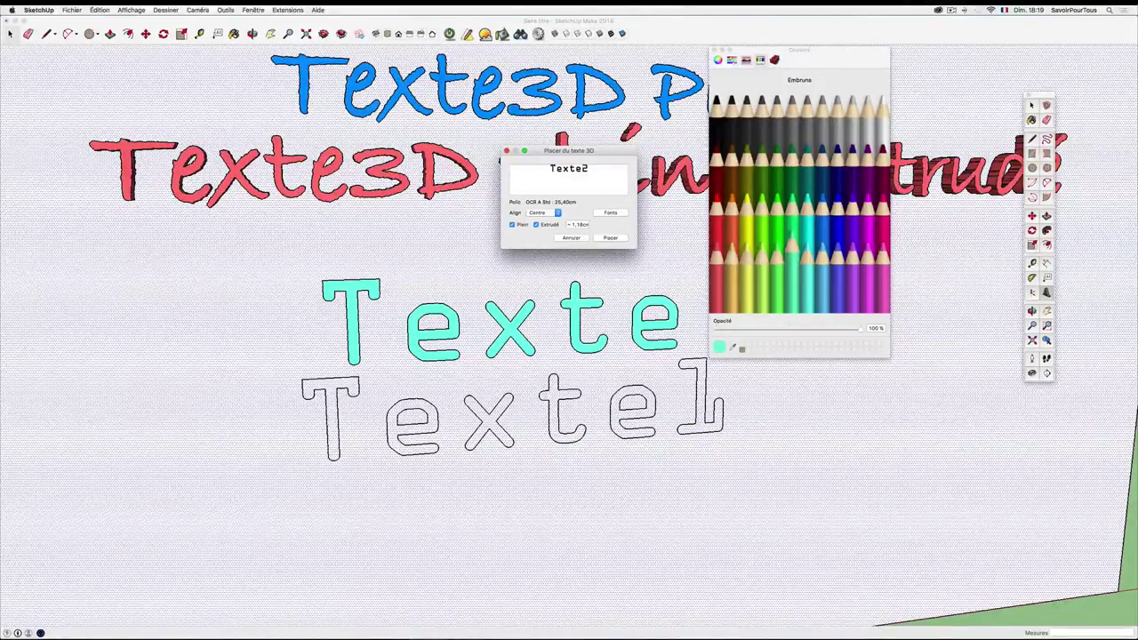
{"action": "left_click", "coordinate": [610, 237]}
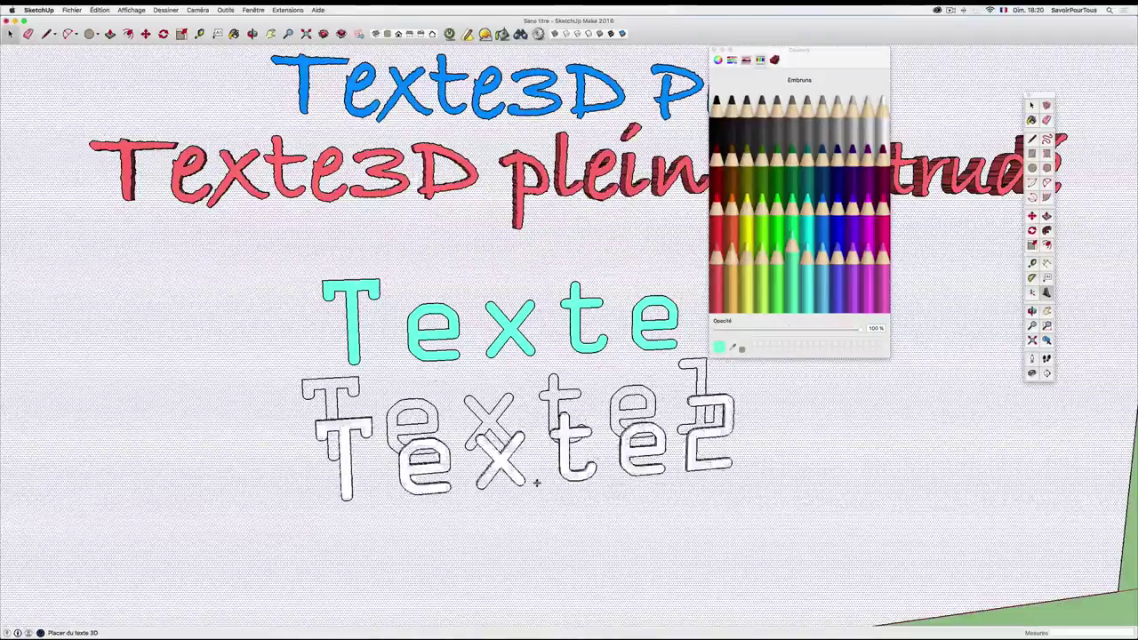
- Set Texte2 down on the face just below Texte1
{"action": "left_click", "coordinate": [521, 536]}
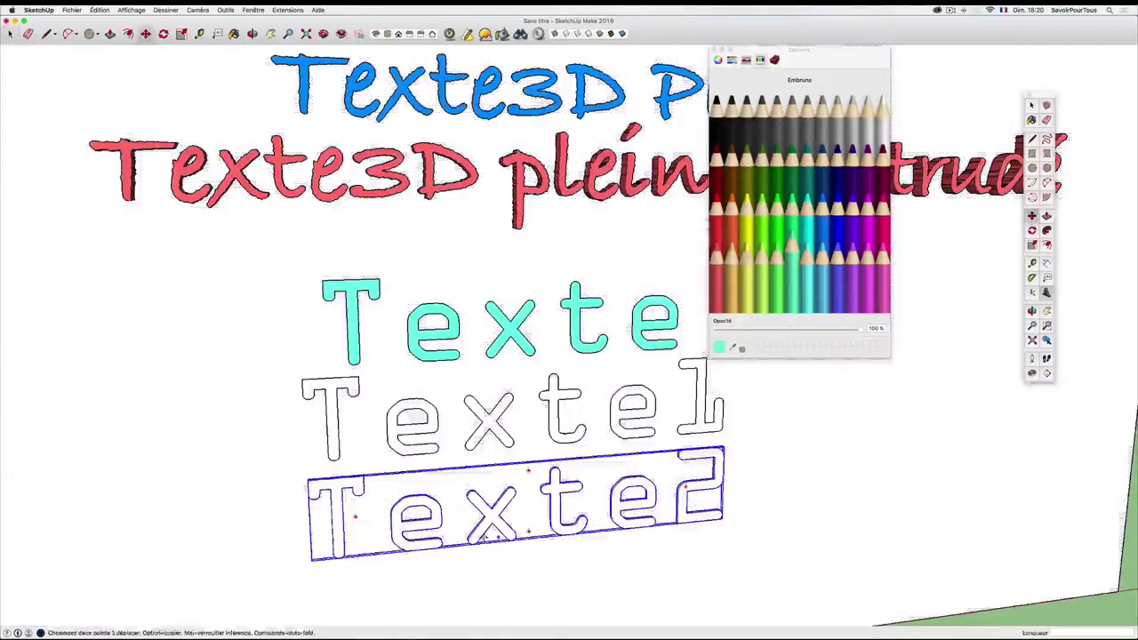
{"action": "middle_click_drag", "start_coordinate": [521, 536], "coordinate": [690, 531]}
{"action": "scroll", "coordinate": [569, 551], "scroll_direction": "up", "scroll_amount": 3}
{"action": "scroll", "coordinate": [596, 540], "scroll_direction": "up", "scroll_amount": 3}
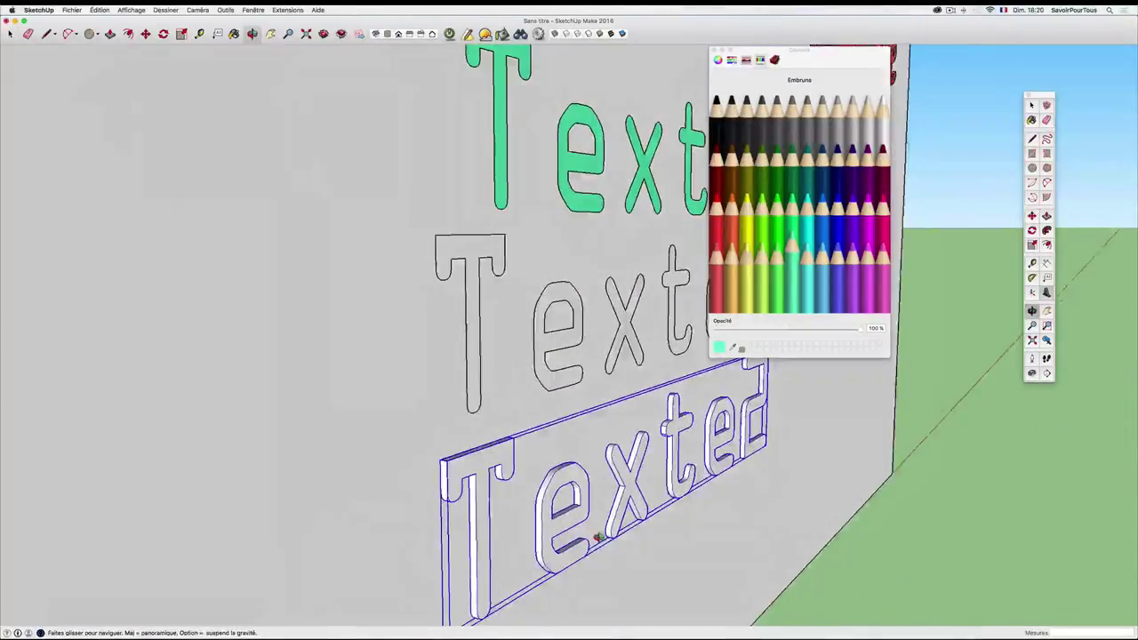
{"action": "key", "text": "m"}
{"action": "scroll", "coordinate": [594, 534], "scroll_direction": "up", "scroll_amount": 2}
{"action": "mouse_move", "coordinate": [595, 534]}
{"action": "middle_mouse_down"}
{"action": "mouse_move", "coordinate": [567, 485]}
{"action": "mouse_move", "coordinate": [596, 478]}
{"action": "middle_mouse_up"}
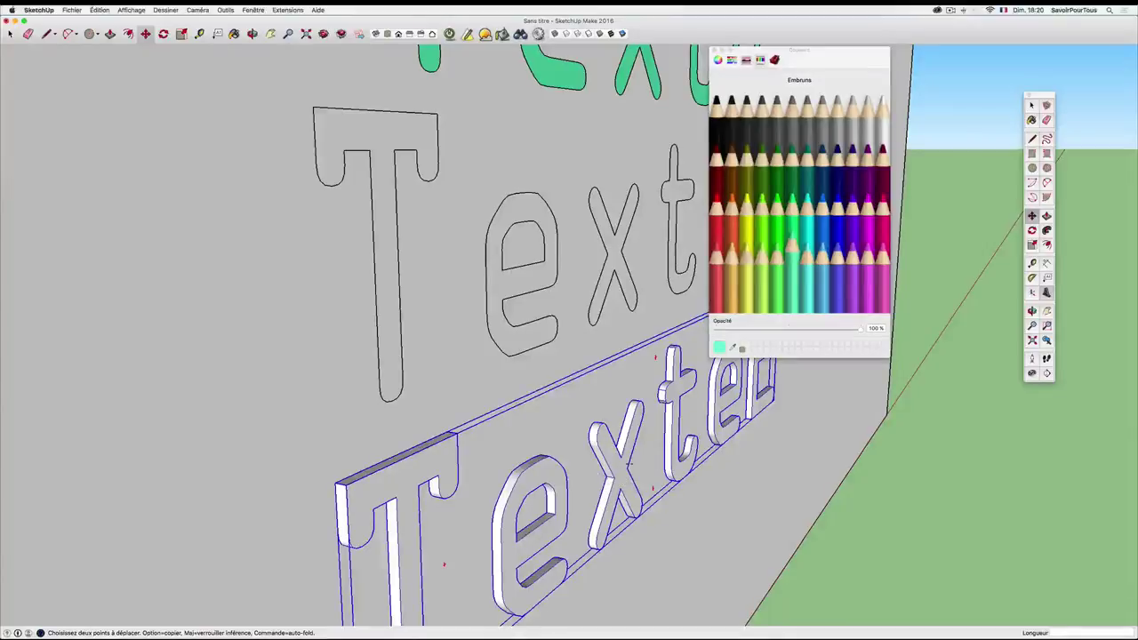
- Scale Texte2 along the blue axis to deepen its extrusion, then return to a front view
{"action": "key", "text": "s"}
{"action": "mouse_move", "coordinate": [652, 426]}
{"action": "left_mouse_down"}
{"action": "mouse_move", "coordinate": [723, 434]}
{"action": "mouse_move", "coordinate": [668, 427]}
{"action": "left_mouse_up"}
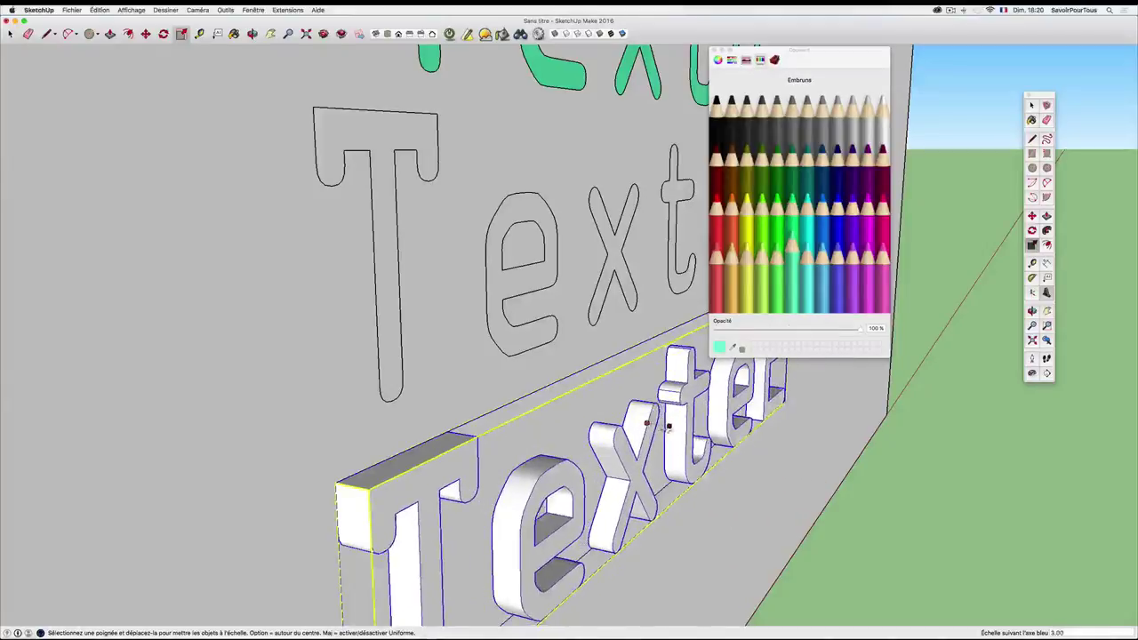
{"action": "mouse_move", "coordinate": [668, 427]}
{"action": "middle_mouse_down"}
{"action": "mouse_move", "coordinate": [468, 460]}
{"action": "mouse_move", "coordinate": [574, 475]}
{"action": "mouse_move", "coordinate": [453, 359]}
{"action": "middle_mouse_up"}
{"action": "scroll", "coordinate": [465, 466], "scroll_direction": "up", "scroll_amount": 3}
{"action": "scroll", "coordinate": [465, 466], "scroll_direction": "down", "scroll_amount": 3}
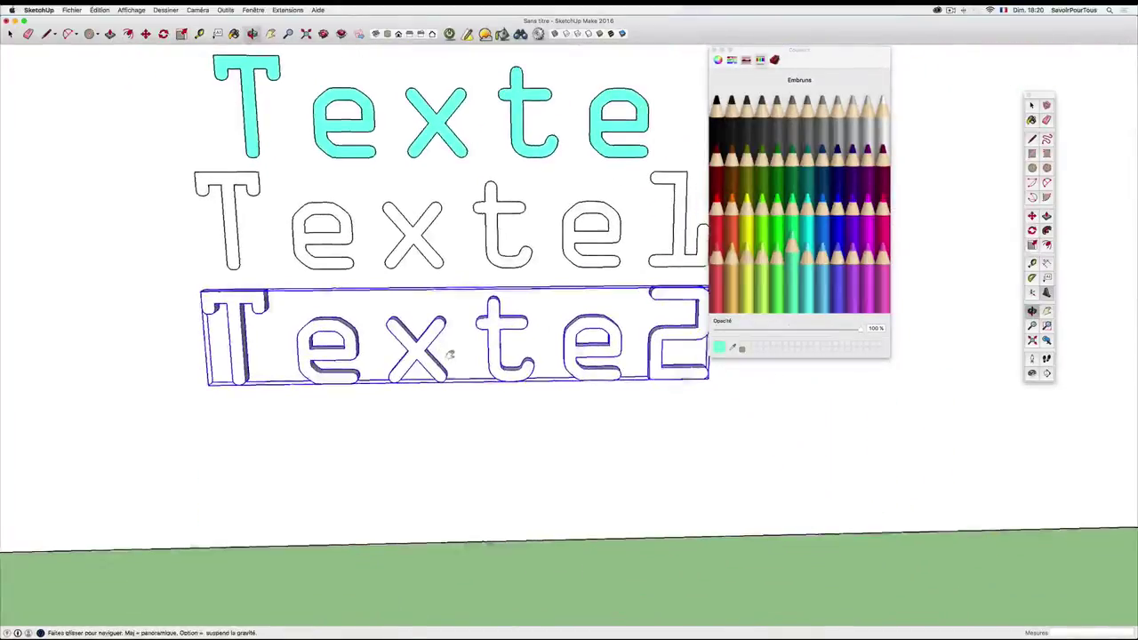
- Copy Texte2 with Move and Alt, dropping the copy below the original
{"action": "key", "text": "m"}
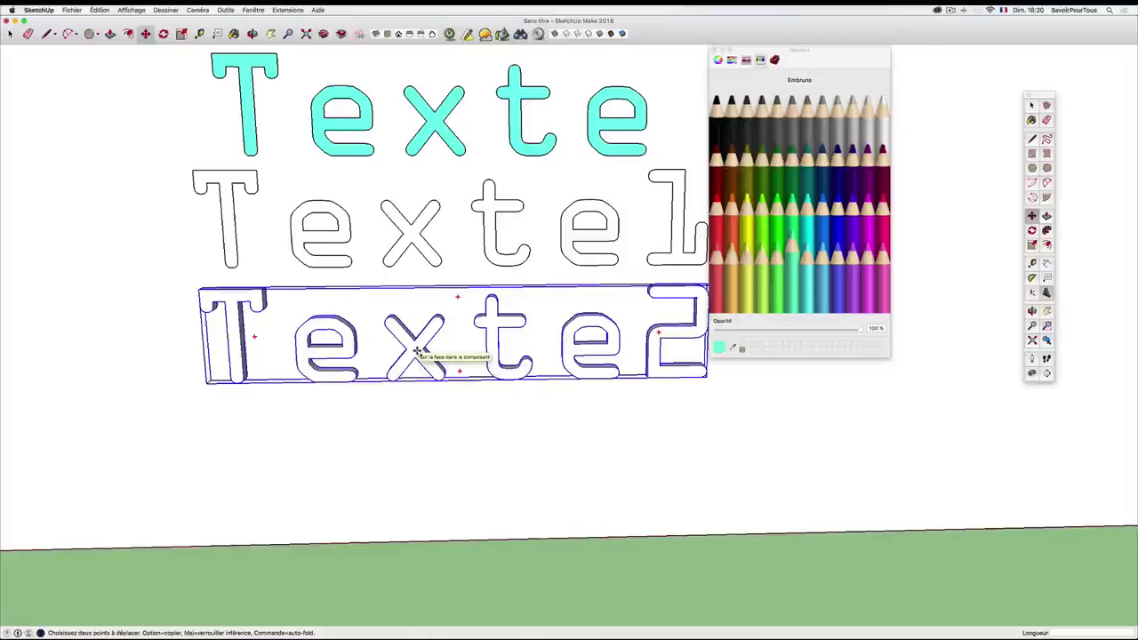
{"action": "key", "text": "alt"}
{"action": "left_click", "coordinate": [416, 351]}
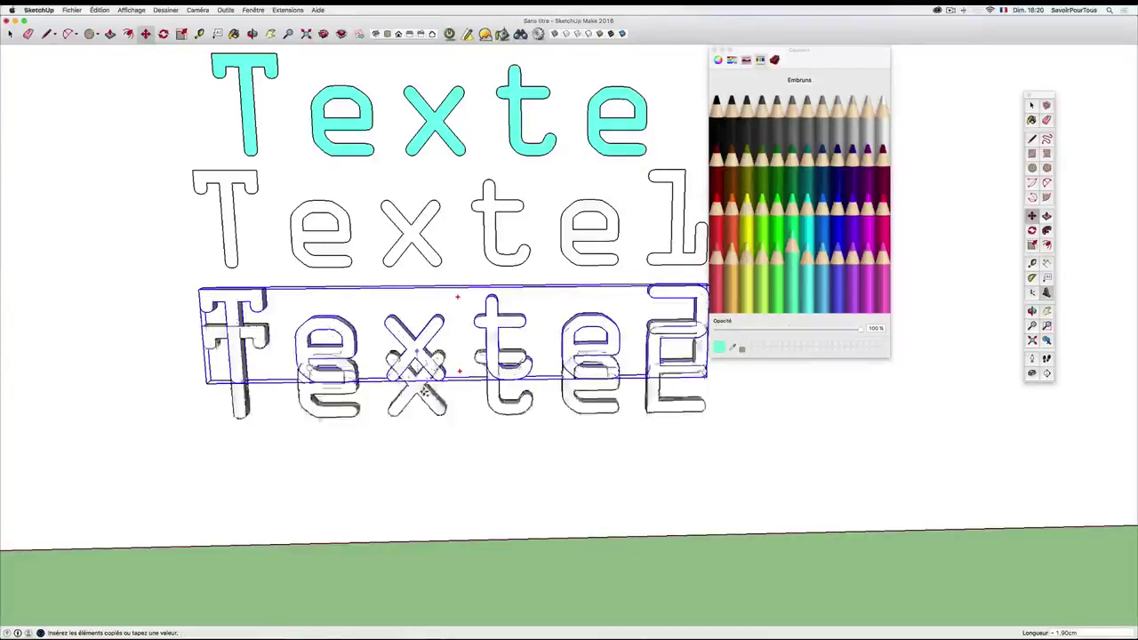
{"action": "left_click", "coordinate": [411, 447]}
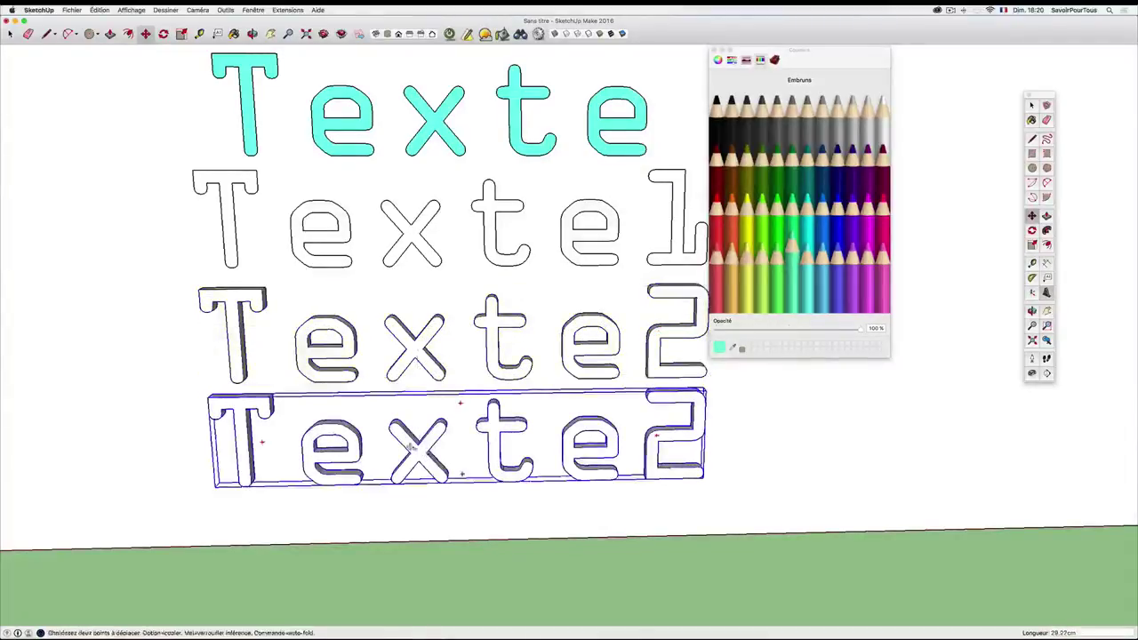
{"action": "middle_click_drag", "start_coordinate": [411, 447], "coordinate": [537, 436]}
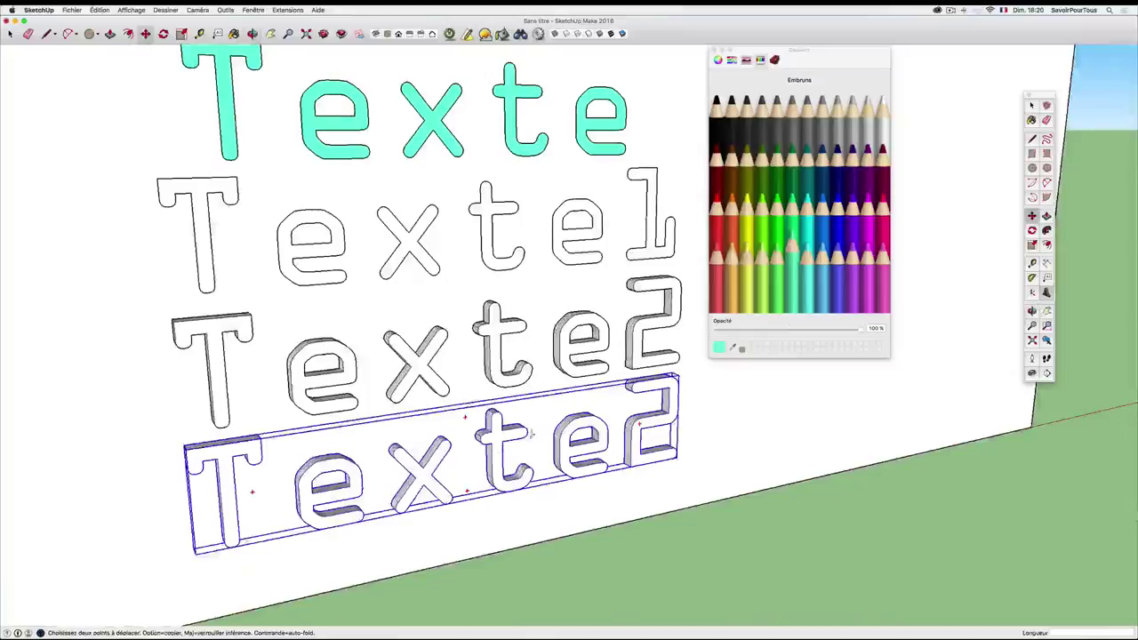
- Paint the lower Texte2 copy Saumon salmon red
{"action": "left_click", "coordinate": [716, 254]}
{"action": "left_click", "coordinate": [315, 465]}
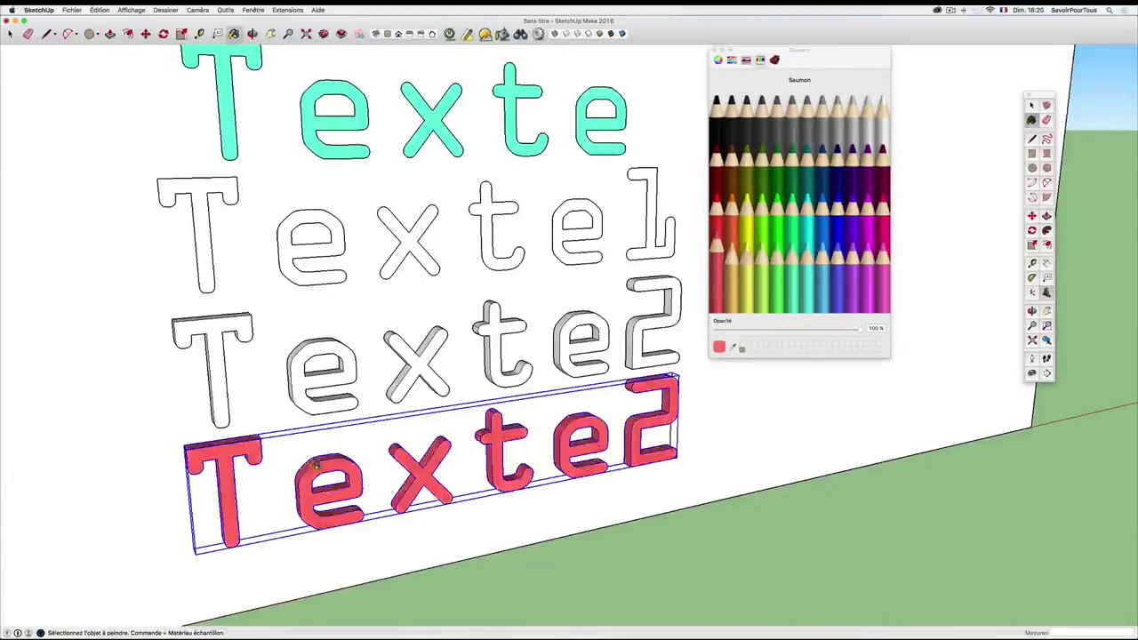
{"action": "scroll", "coordinate": [314, 464], "scroll_direction": "up", "scroll_amount": 3}
{"action": "scroll", "coordinate": [287, 397], "scroll_direction": "up", "scroll_amount": 1}
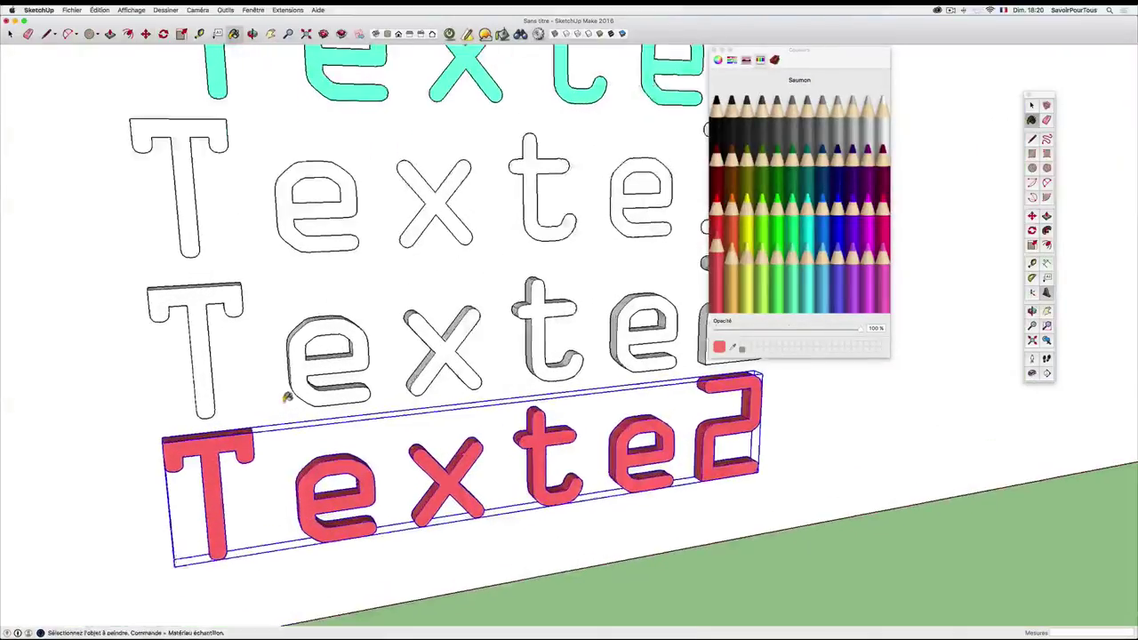
{"action": "scroll", "coordinate": [287, 397], "scroll_direction": "up", "scroll_amount": 1}
{"action": "key", "text": "space"}
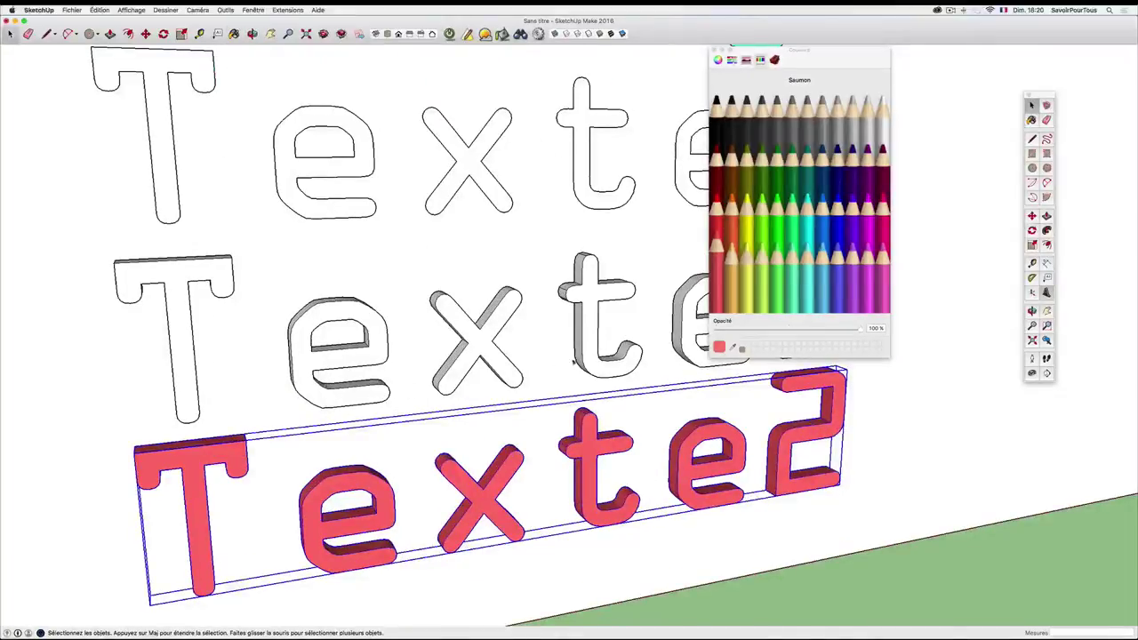
- Inside the Texte2 group, paint the first e and the whole t salmon red
{"action": "double_click", "coordinate": [338, 402]}
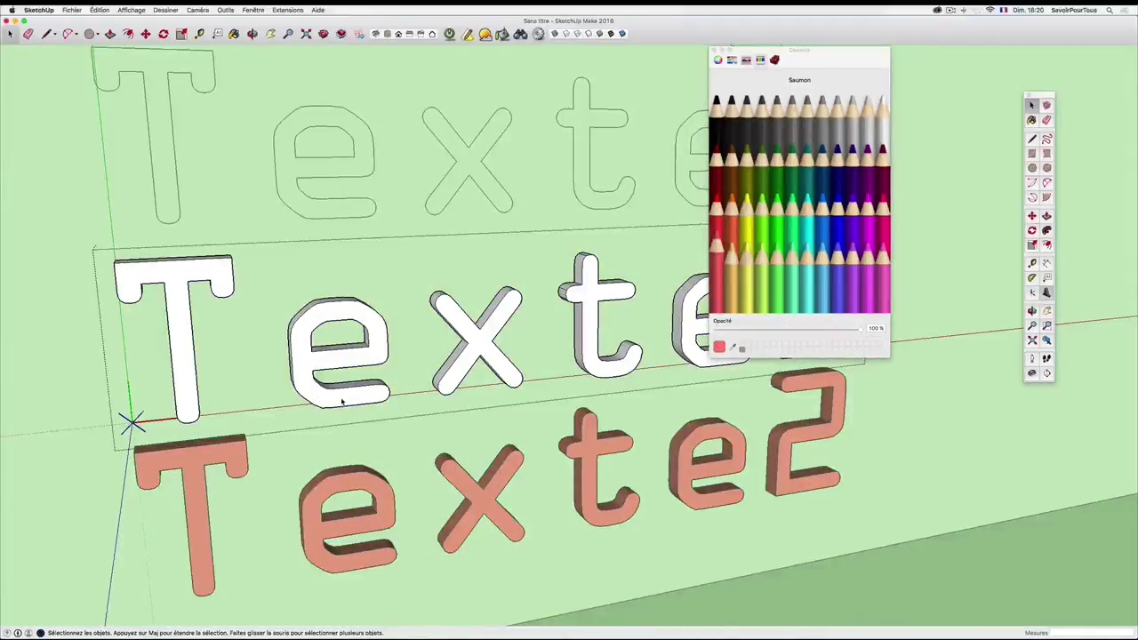
{"action": "key", "text": "b"}
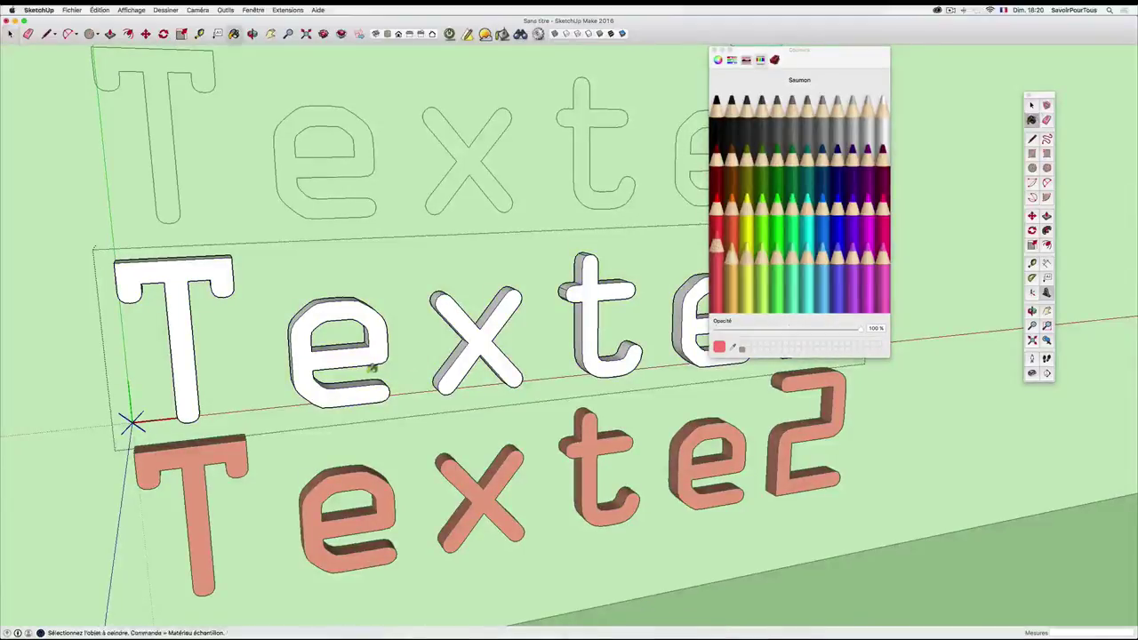
{"action": "left_click", "coordinate": [308, 372]}
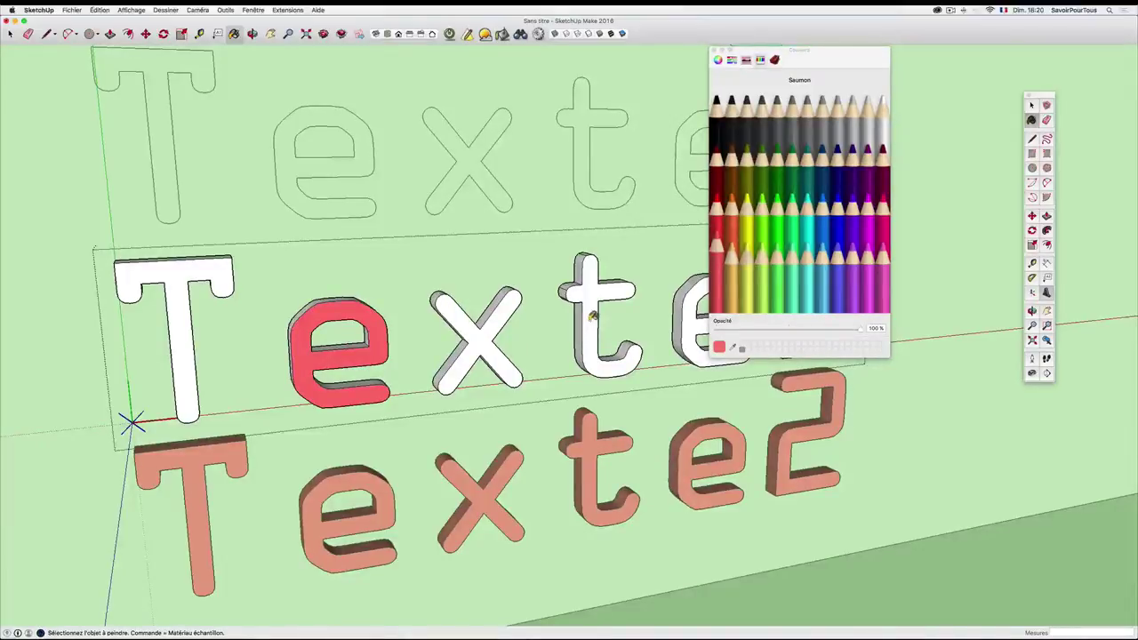
{"action": "left_click", "coordinate": [593, 316]}
{"action": "mouse_move", "coordinate": [363, 365]}
{"action": "middle_mouse_down"}
{"action": "mouse_move", "coordinate": [417, 383]}
{"action": "mouse_move", "coordinate": [401, 386]}
{"action": "middle_mouse_up"}
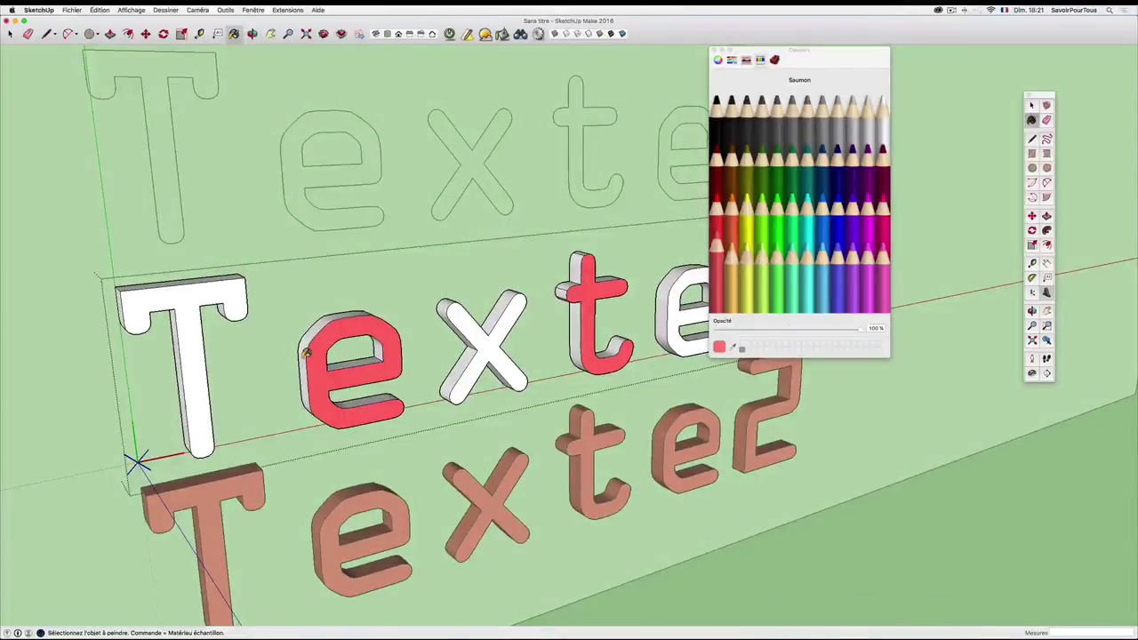
{"action": "key", "text": "alt"}
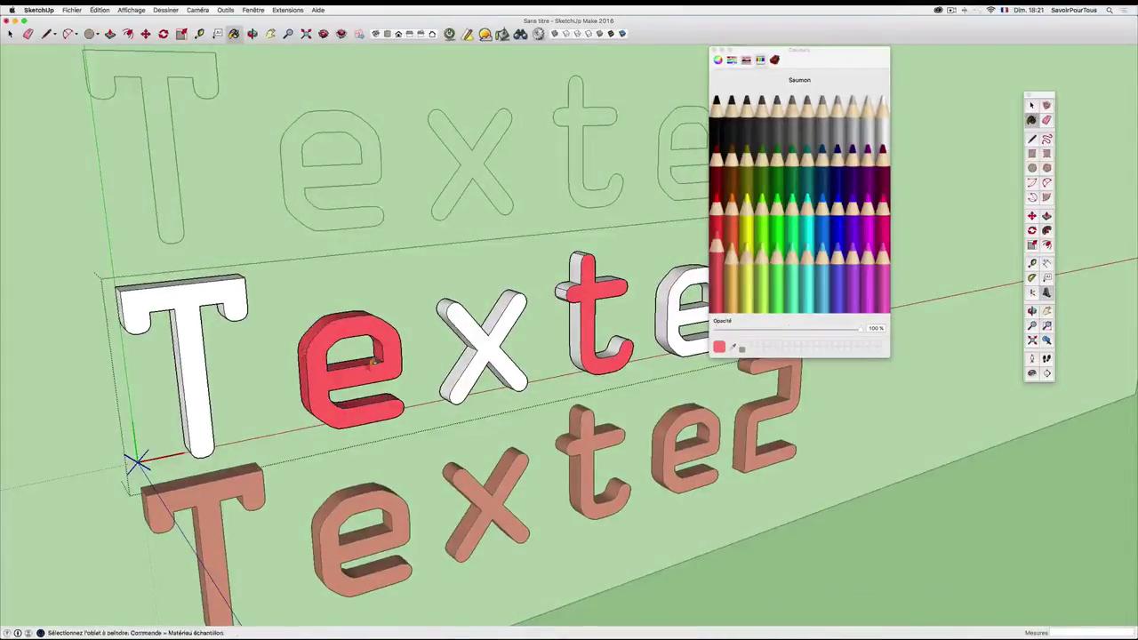
{"action": "middle_click_drag", "start_coordinate": [303, 352], "coordinate": [409, 379]}
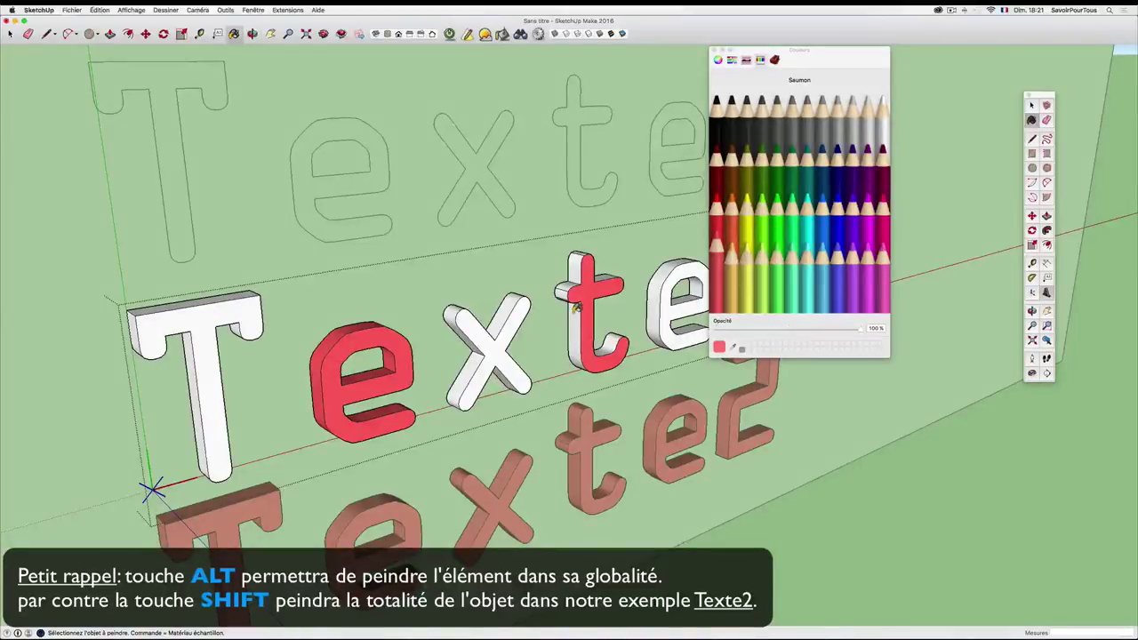
{"action": "key", "text": "alt"}
{"action": "left_click", "coordinate": [576, 307], "text": "alt"}
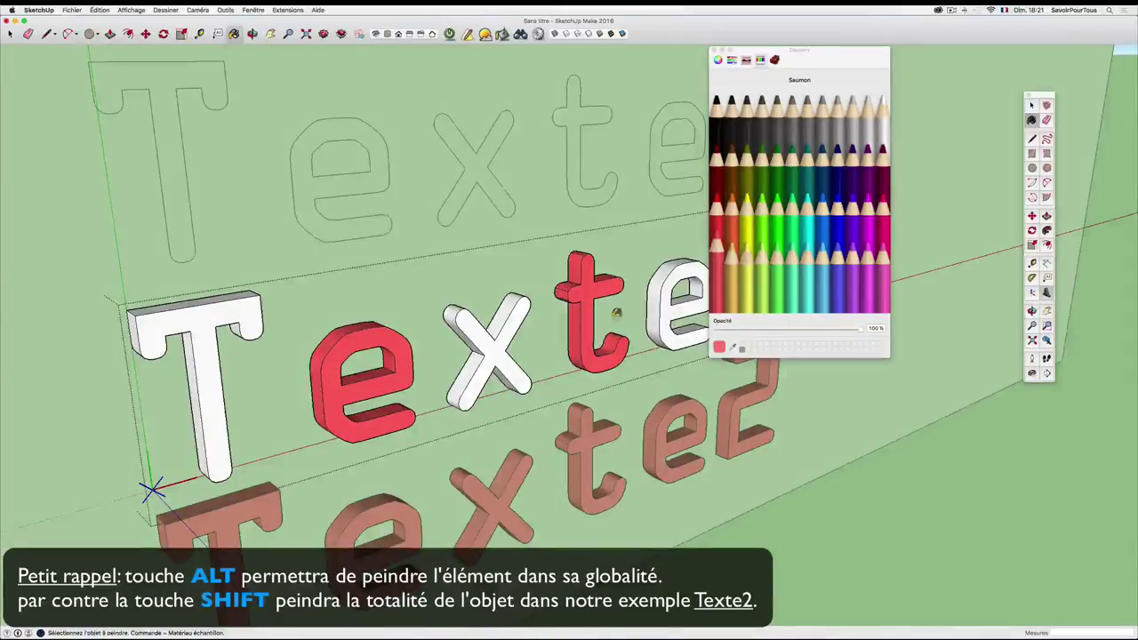
{"action": "middle_click_drag", "start_coordinate": [576, 307], "coordinate": [578, 308]}
- Paint the T, x and last e of Texte2 light blue Ciel
{"action": "left_click", "coordinate": [821, 244]}
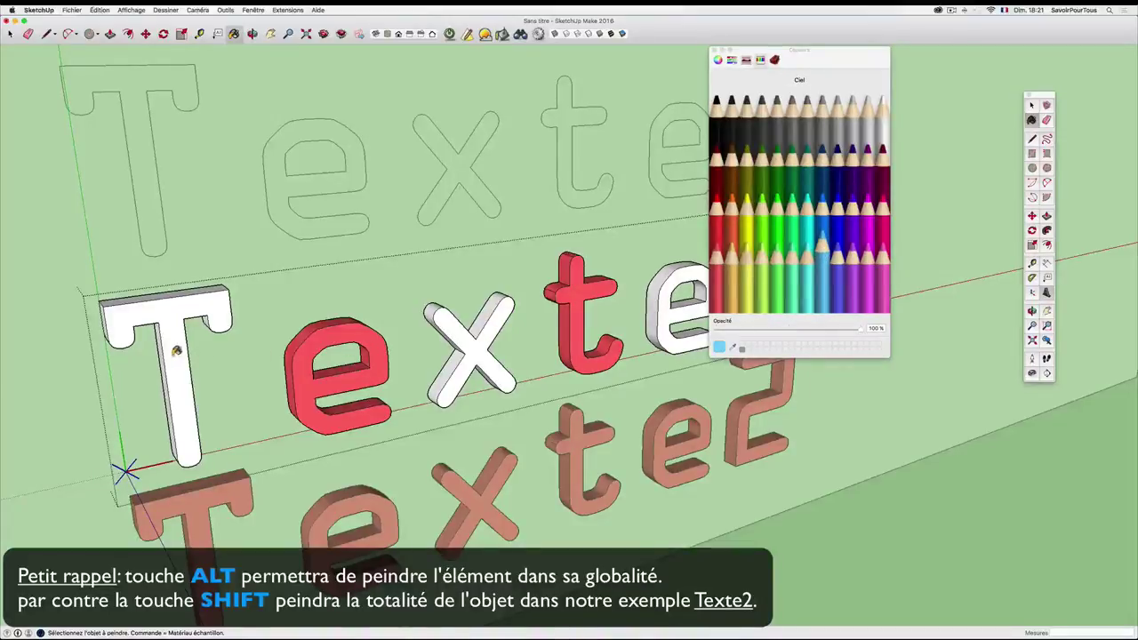
{"action": "left_click", "coordinate": [177, 350], "text": "shift"}
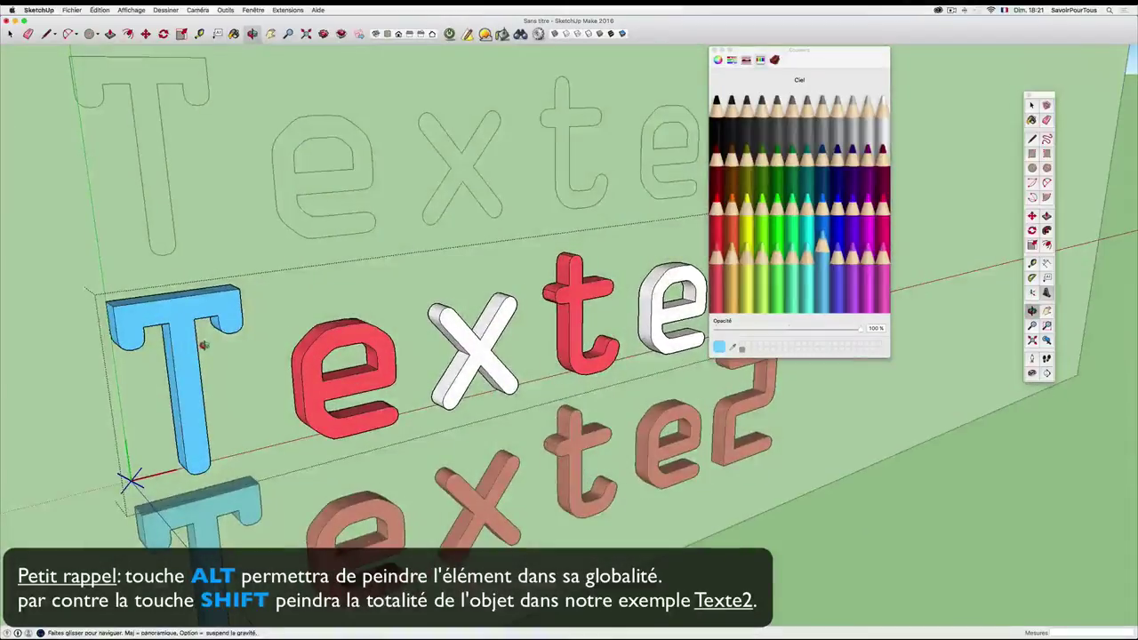
{"action": "middle_click_drag", "start_coordinate": [177, 350], "coordinate": [440, 340]}
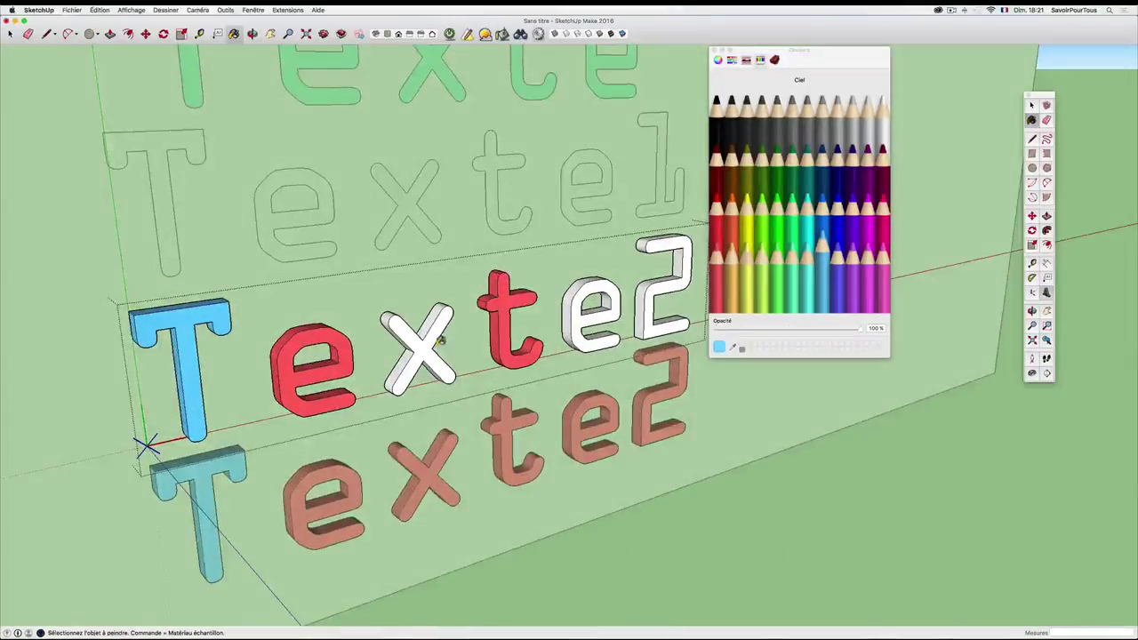
{"action": "scroll", "coordinate": [440, 341], "scroll_direction": "up", "scroll_amount": 2}
{"action": "scroll", "coordinate": [435, 339], "scroll_direction": "up", "scroll_amount": 2}
{"action": "left_click", "coordinate": [426, 337]}
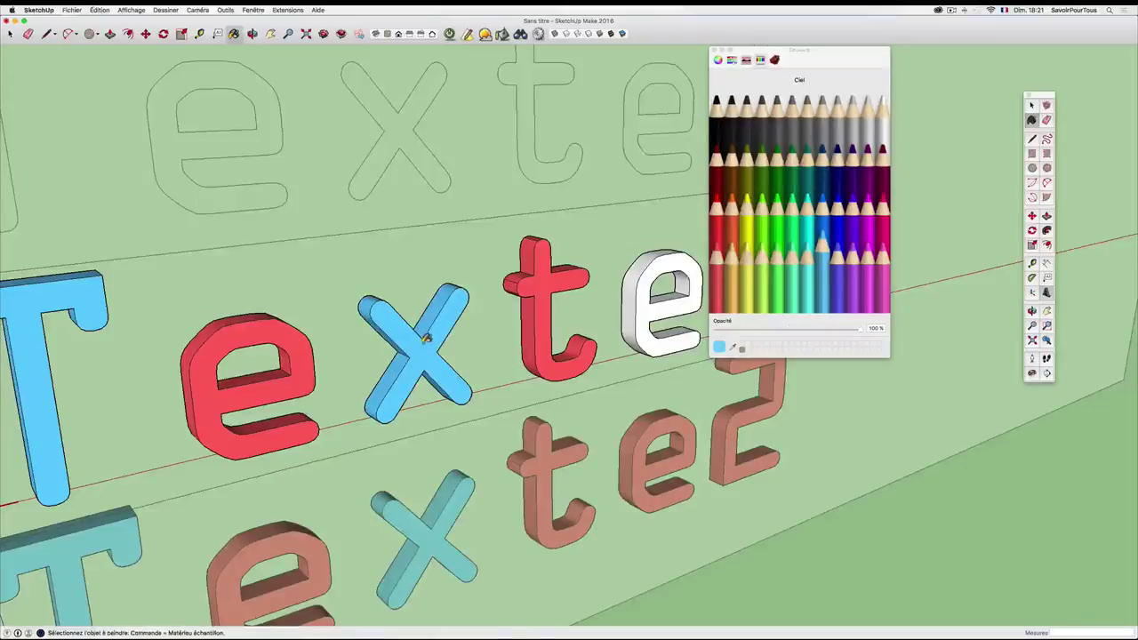
{"action": "scroll", "coordinate": [425, 338], "scroll_direction": "down", "scroll_amount": 2}
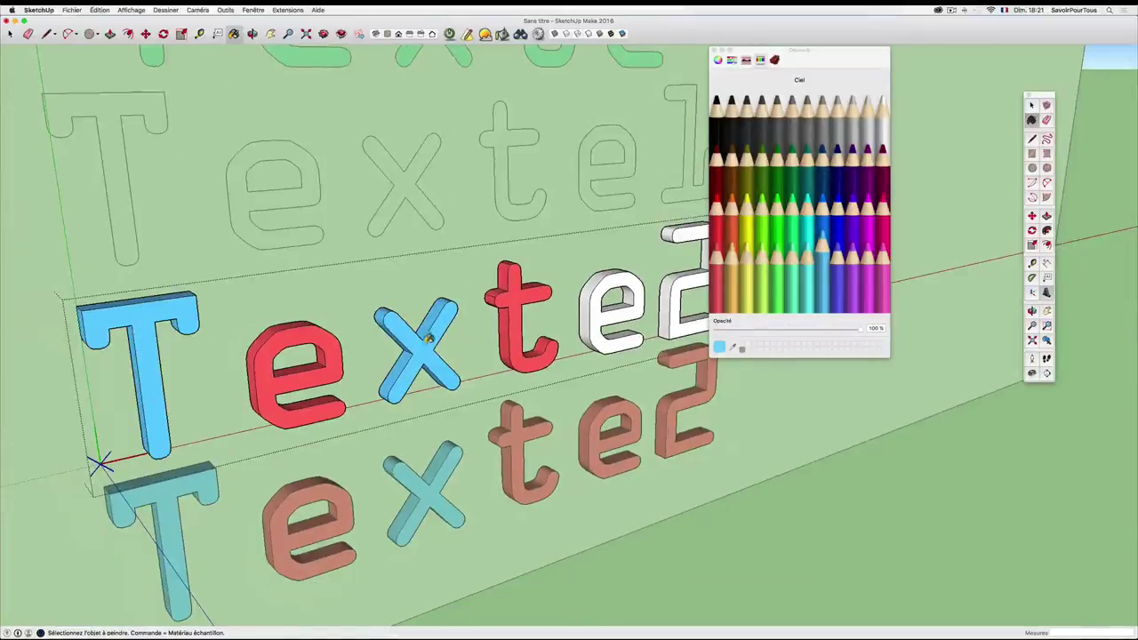
{"action": "left_click", "coordinate": [600, 301]}
{"action": "mouse_move", "coordinate": [601, 302]}
{"action": "middle_mouse_down"}
{"action": "mouse_move", "coordinate": [569, 320]}
{"action": "mouse_move", "coordinate": [670, 389]}
{"action": "mouse_move", "coordinate": [548, 373]}
{"action": "mouse_move", "coordinate": [569, 373]}
{"action": "mouse_move", "coordinate": [592, 348]}
{"action": "mouse_move", "coordinate": [553, 336]}
{"action": "mouse_move", "coordinate": [606, 364]}
{"action": "middle_mouse_up"}
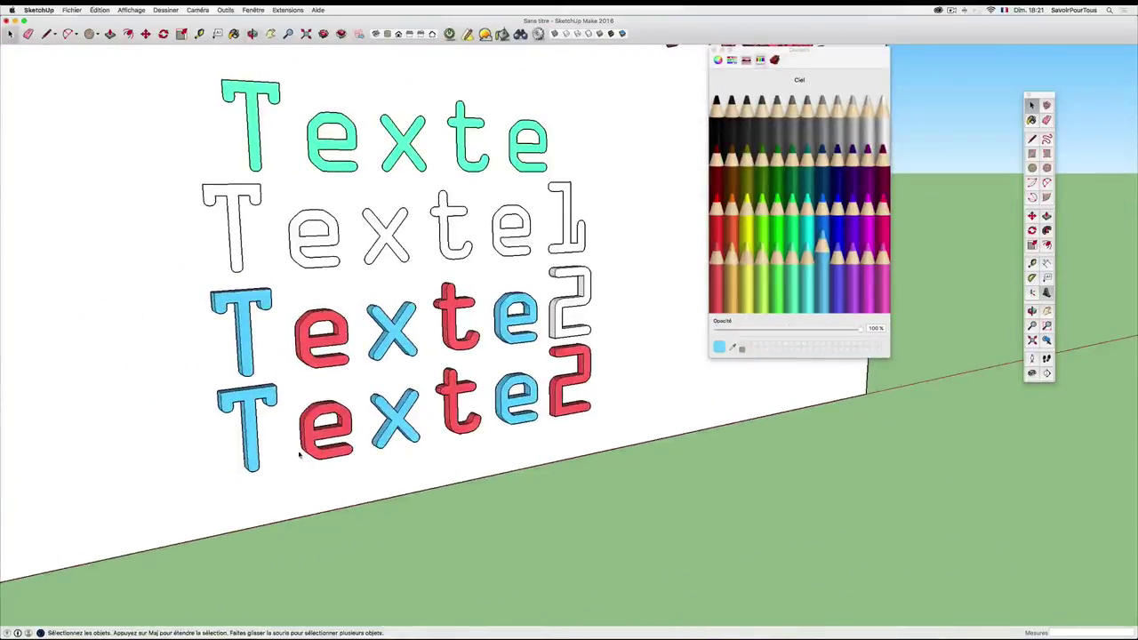
{"action": "middle_click_drag", "start_coordinate": [545, 388], "coordinate": [497, 356]}
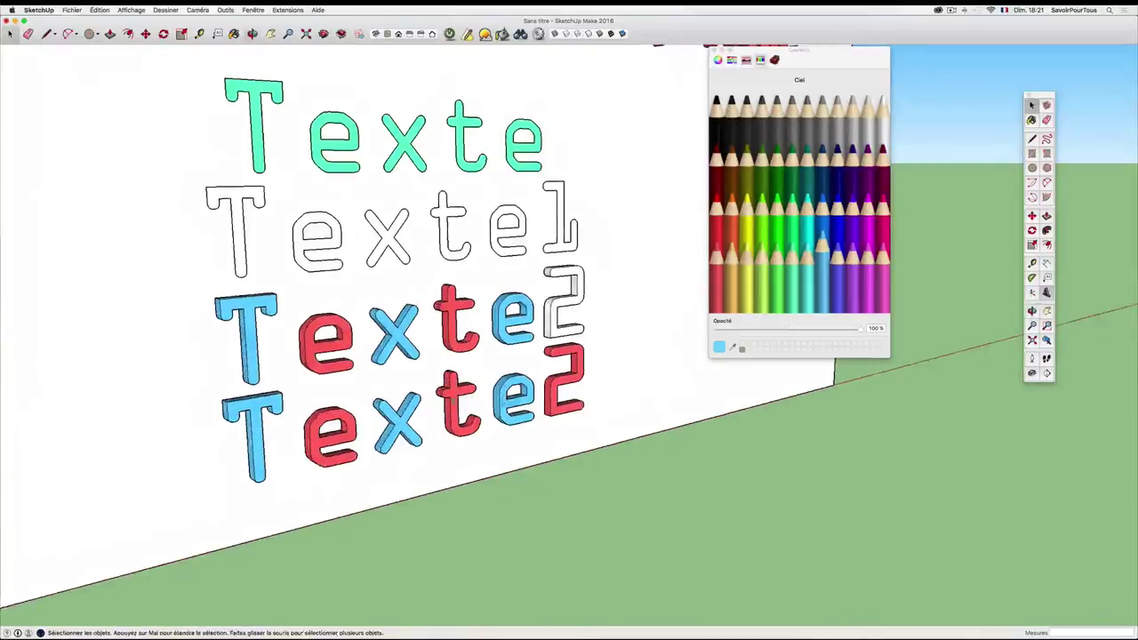
{"action": "left_click", "coordinate": [450, 327]}
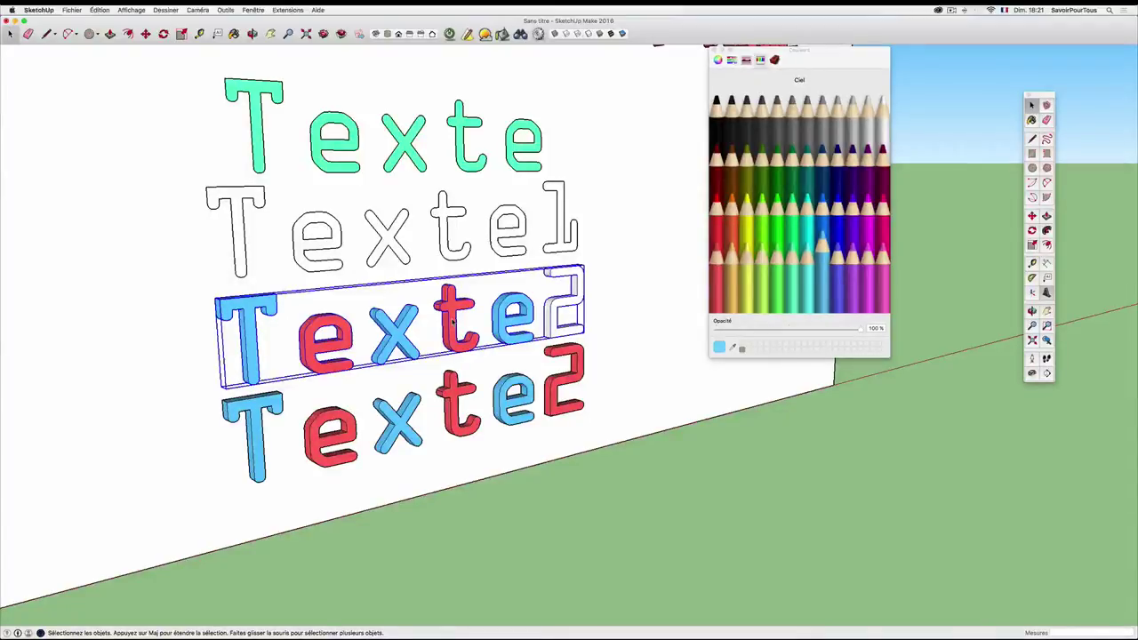
{"action": "mouse_move", "coordinate": [453, 322]}
{"action": "middle_mouse_down"}
{"action": "mouse_move", "coordinate": [476, 348]}
{"action": "mouse_move", "coordinate": [455, 363]}
{"action": "middle_mouse_up"}
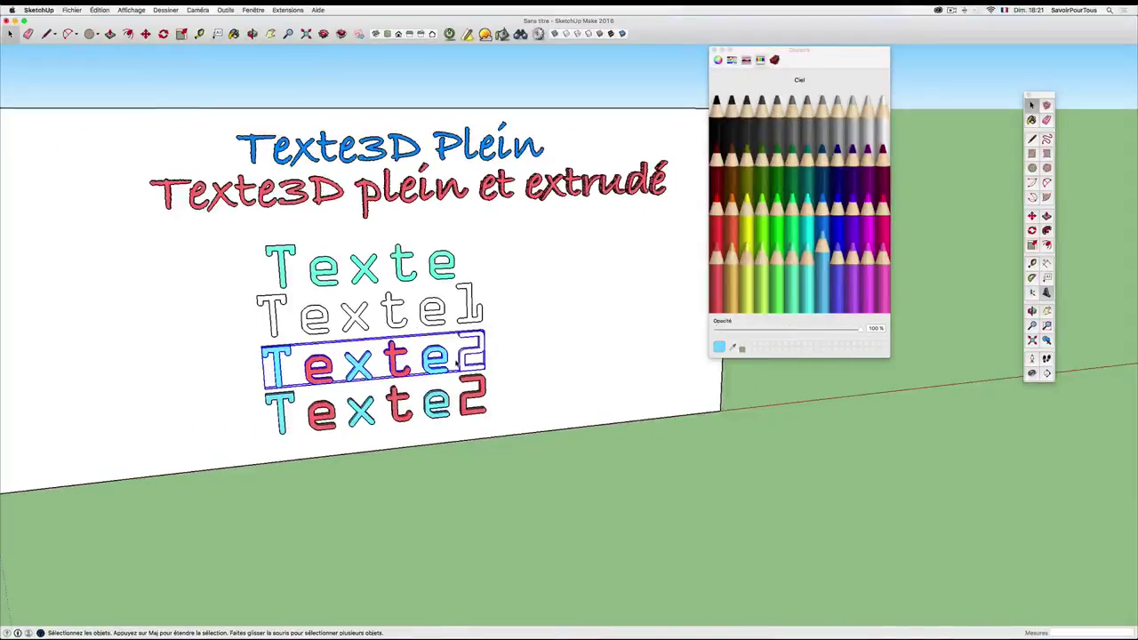
{"action": "middle_click_drag", "start_coordinate": [498, 361], "coordinate": [335, 306]}
{"action": "scroll", "coordinate": [335, 307], "scroll_direction": "up", "scroll_amount": 3}
- Open the mint Texte group and paint its T and x Banane yellow
{"action": "scroll", "coordinate": [336, 307], "scroll_direction": "up", "scroll_amount": 2}
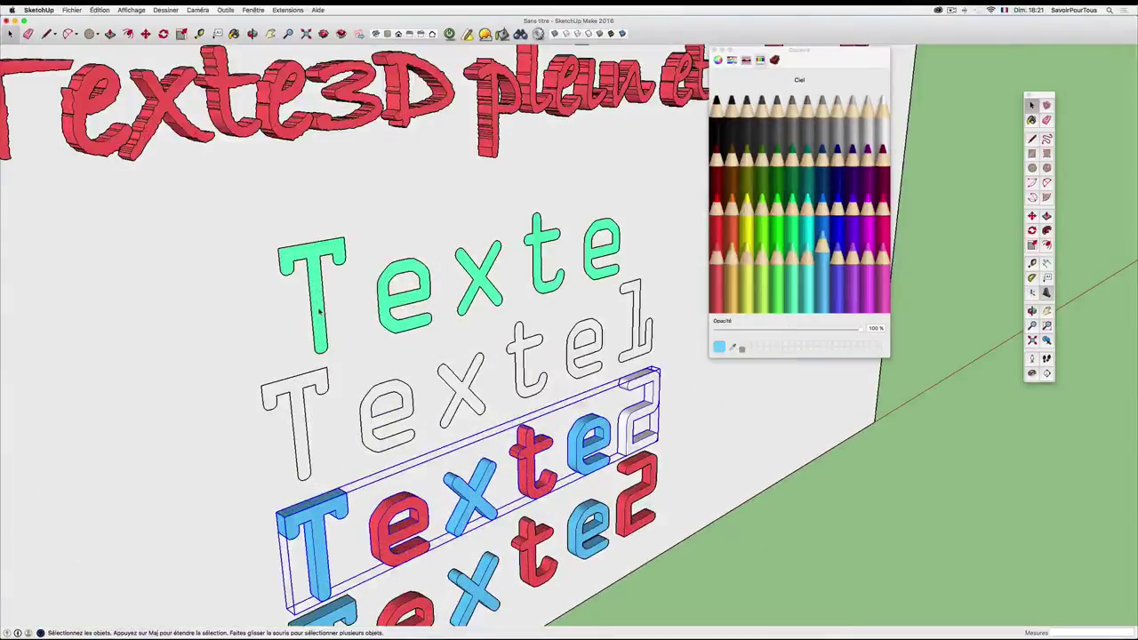
{"action": "left_click", "coordinate": [322, 316]}
{"action": "double_click", "coordinate": [322, 315]}
{"action": "left_click", "coordinate": [321, 315]}
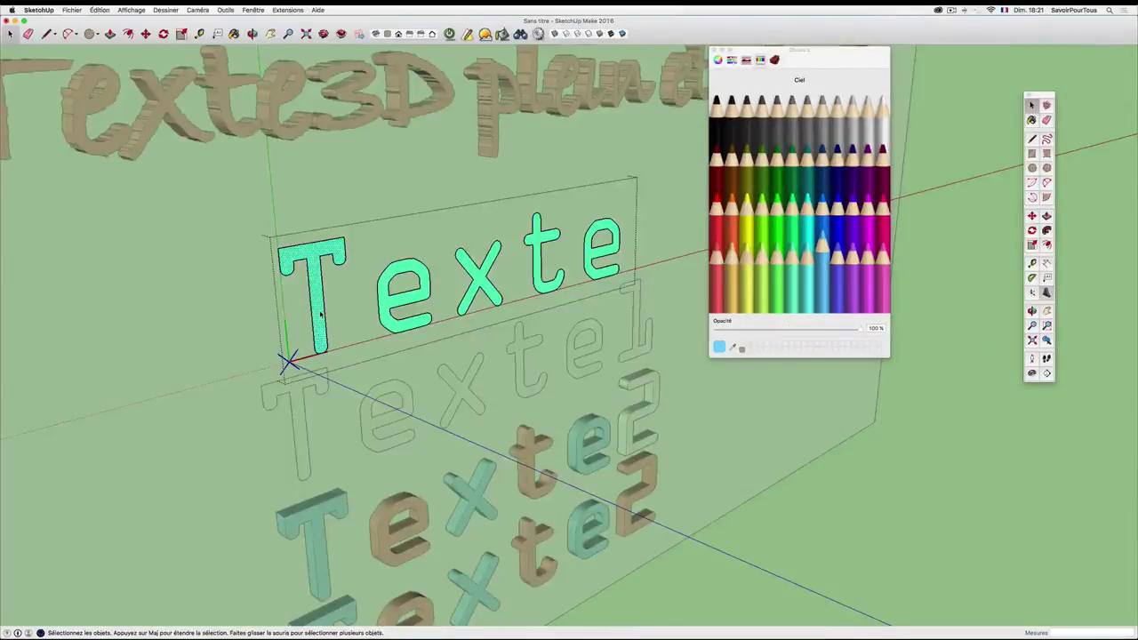
{"action": "left_click", "coordinate": [747, 258]}
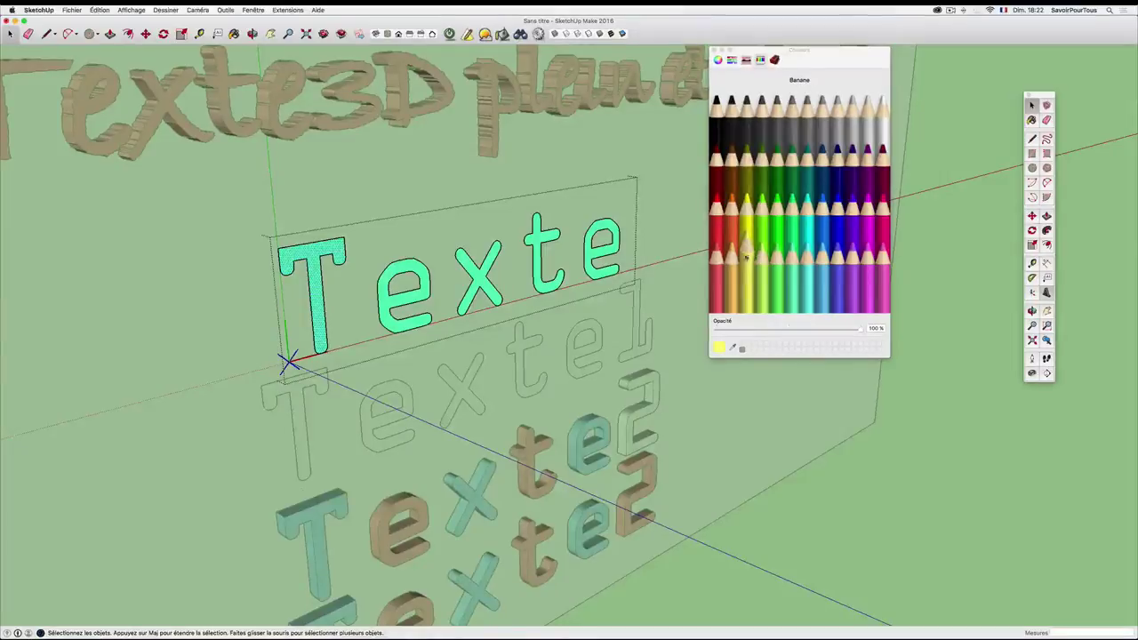
{"action": "left_click", "coordinate": [310, 248]}
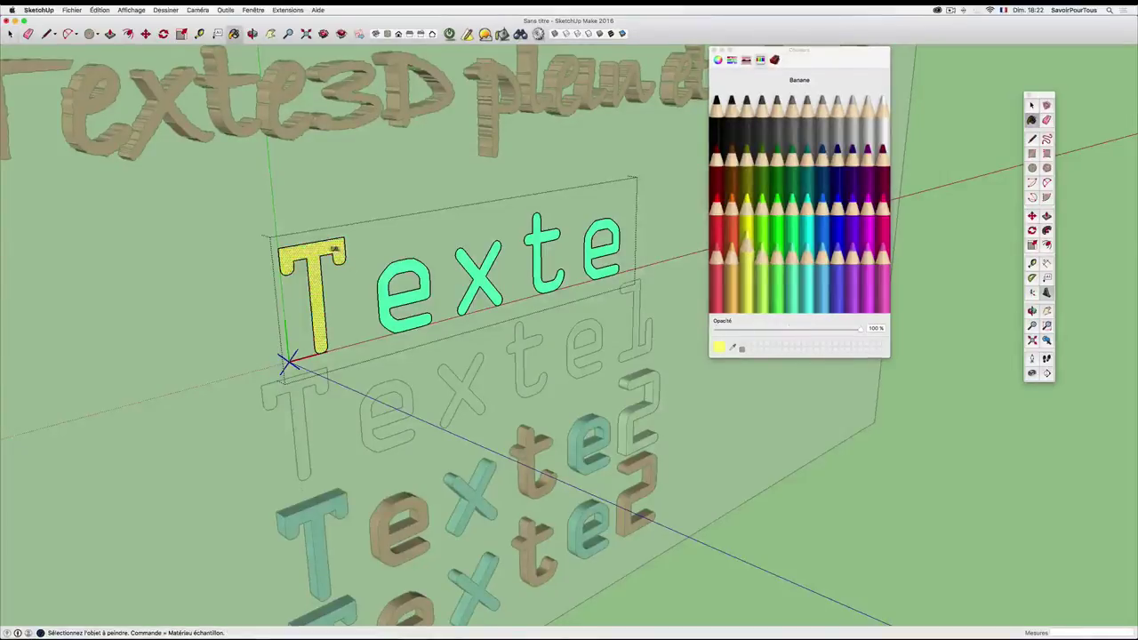
{"action": "left_click", "coordinate": [464, 253]}
{"action": "scroll", "coordinate": [464, 255], "scroll_direction": "down", "scroll_amount": 2}
{"action": "key", "text": "space"}
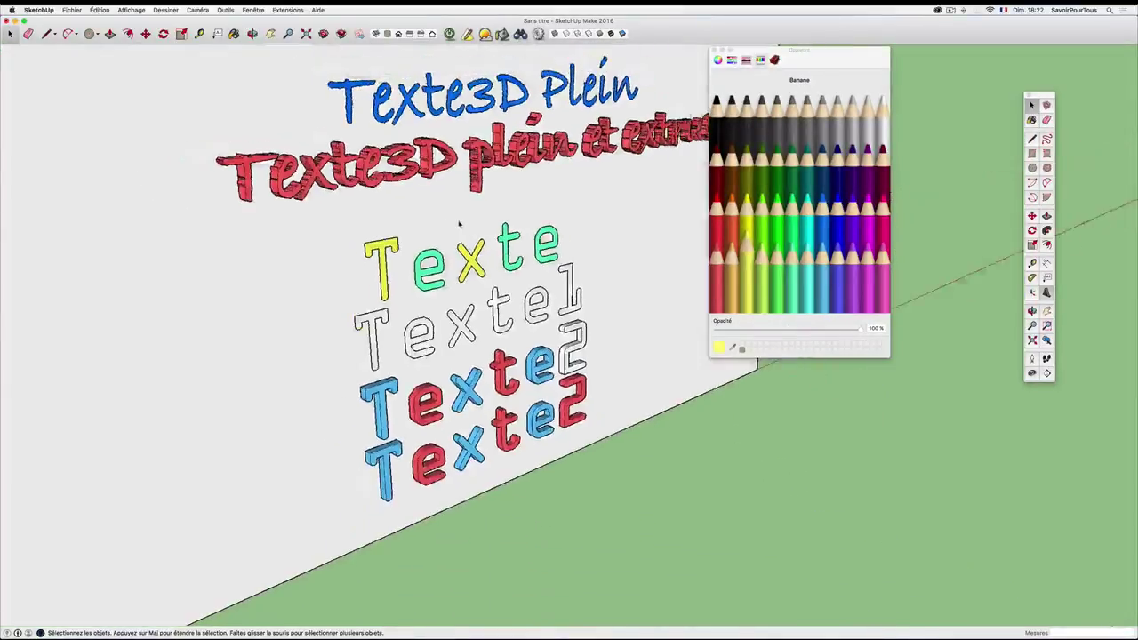
{"action": "scroll", "coordinate": [351, 236], "scroll_direction": "up", "scroll_amount": 2}
{"action": "scroll", "coordinate": [351, 236], "scroll_direction": "up", "scroll_amount": 2}
{"action": "middle_click_drag", "start_coordinate": [351, 236], "coordinate": [319, 272]}
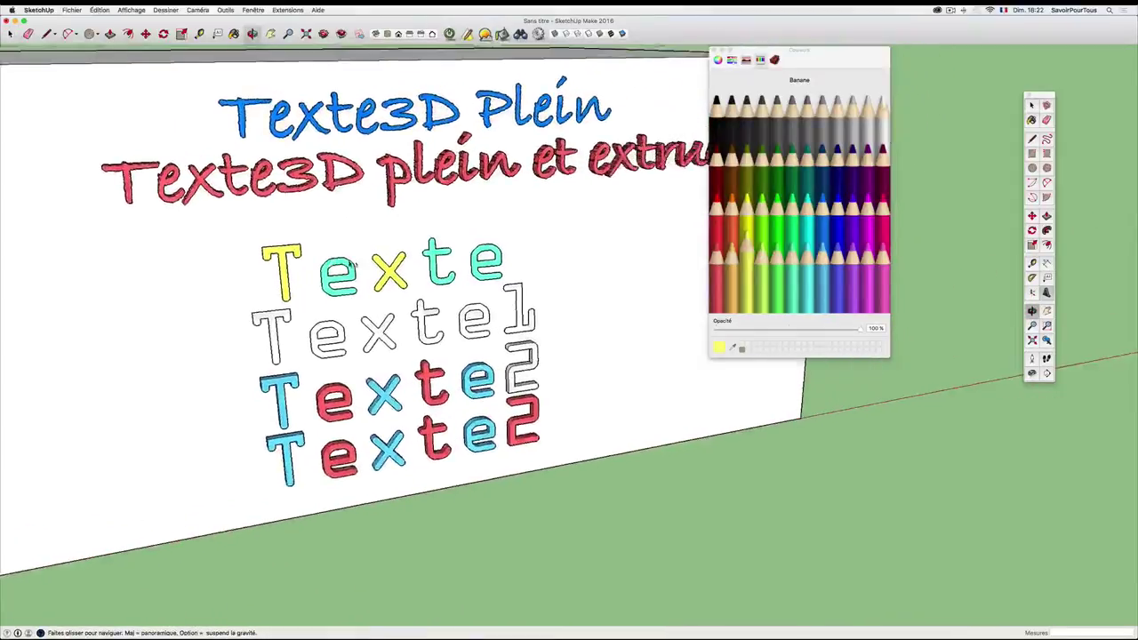
{"action": "scroll", "coordinate": [318, 272], "scroll_direction": "down", "scroll_amount": 2}
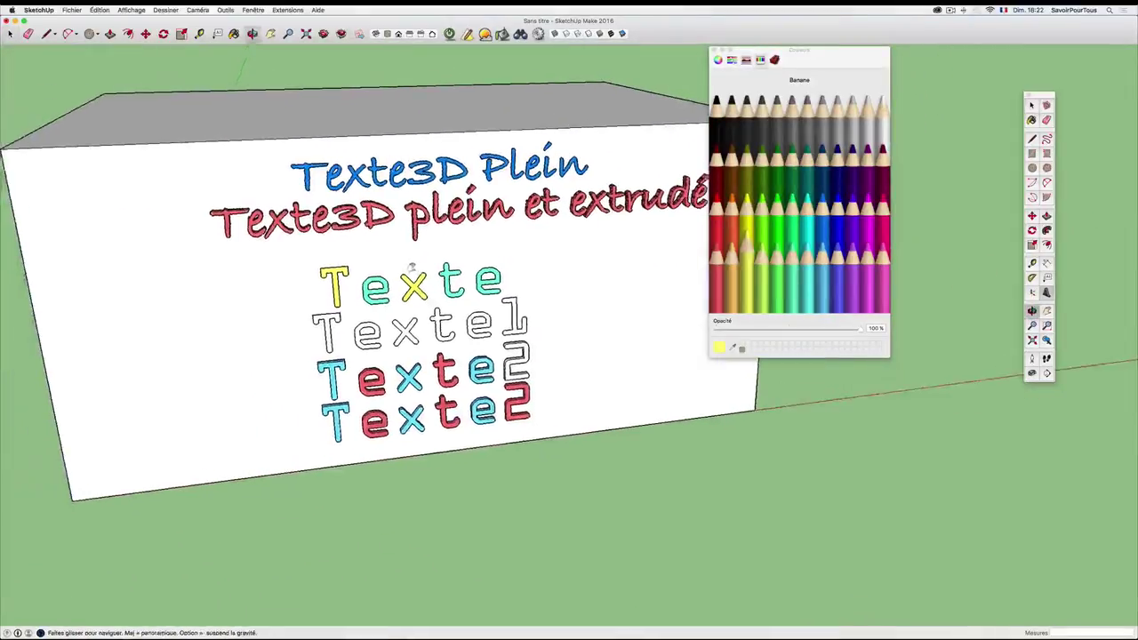
{"action": "middle_click_drag", "start_coordinate": [319, 273], "coordinate": [398, 271]}
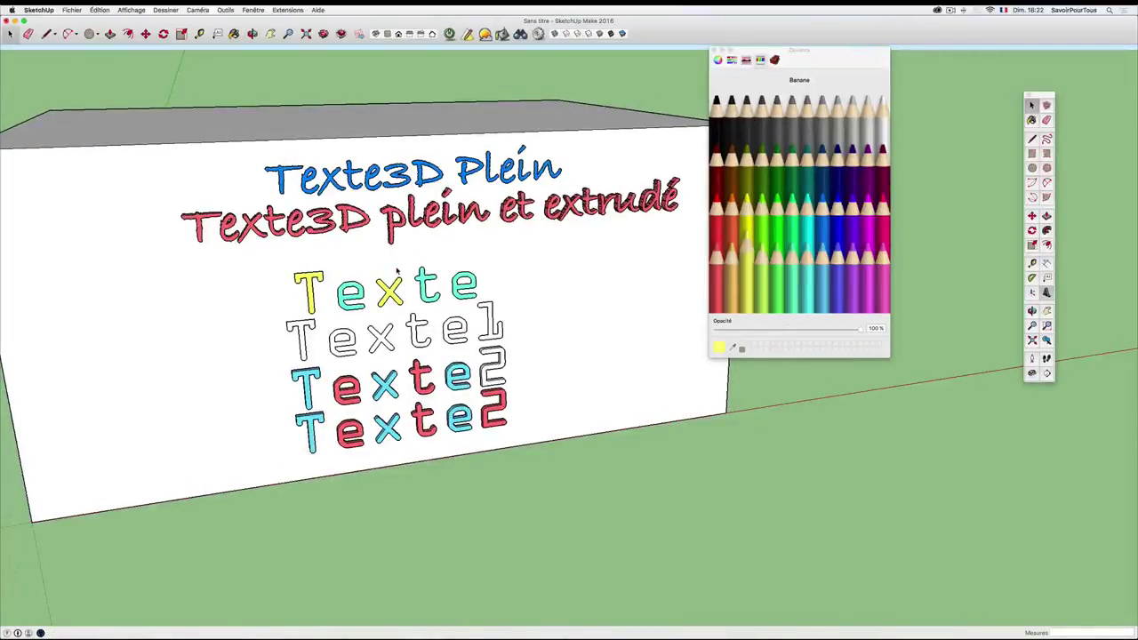
{"action": "left_click", "coordinate": [342, 434]}
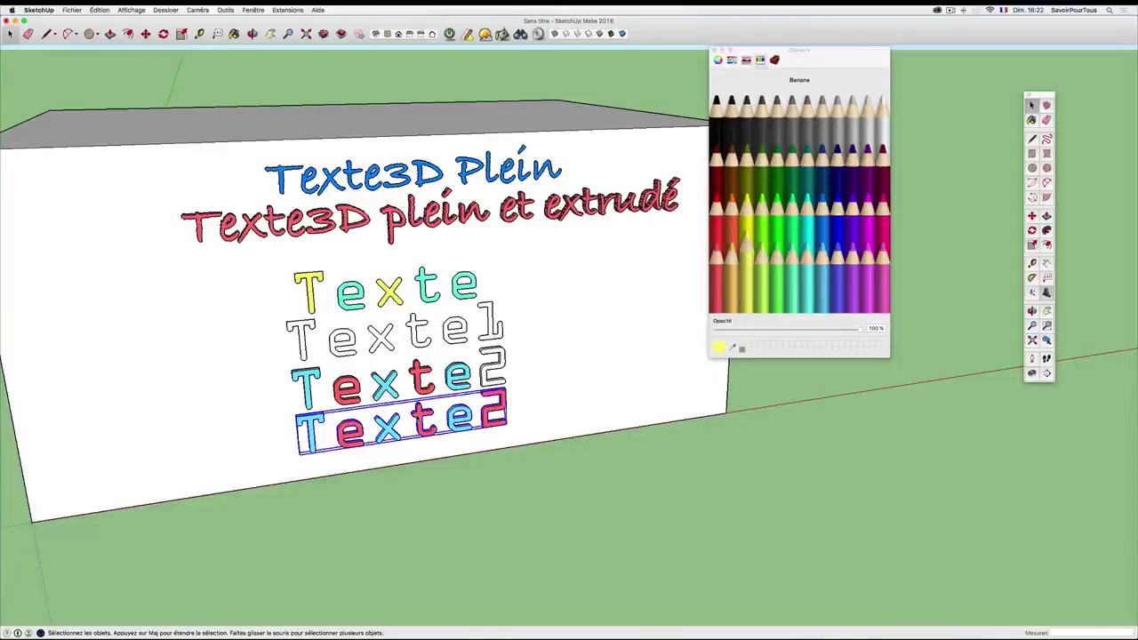